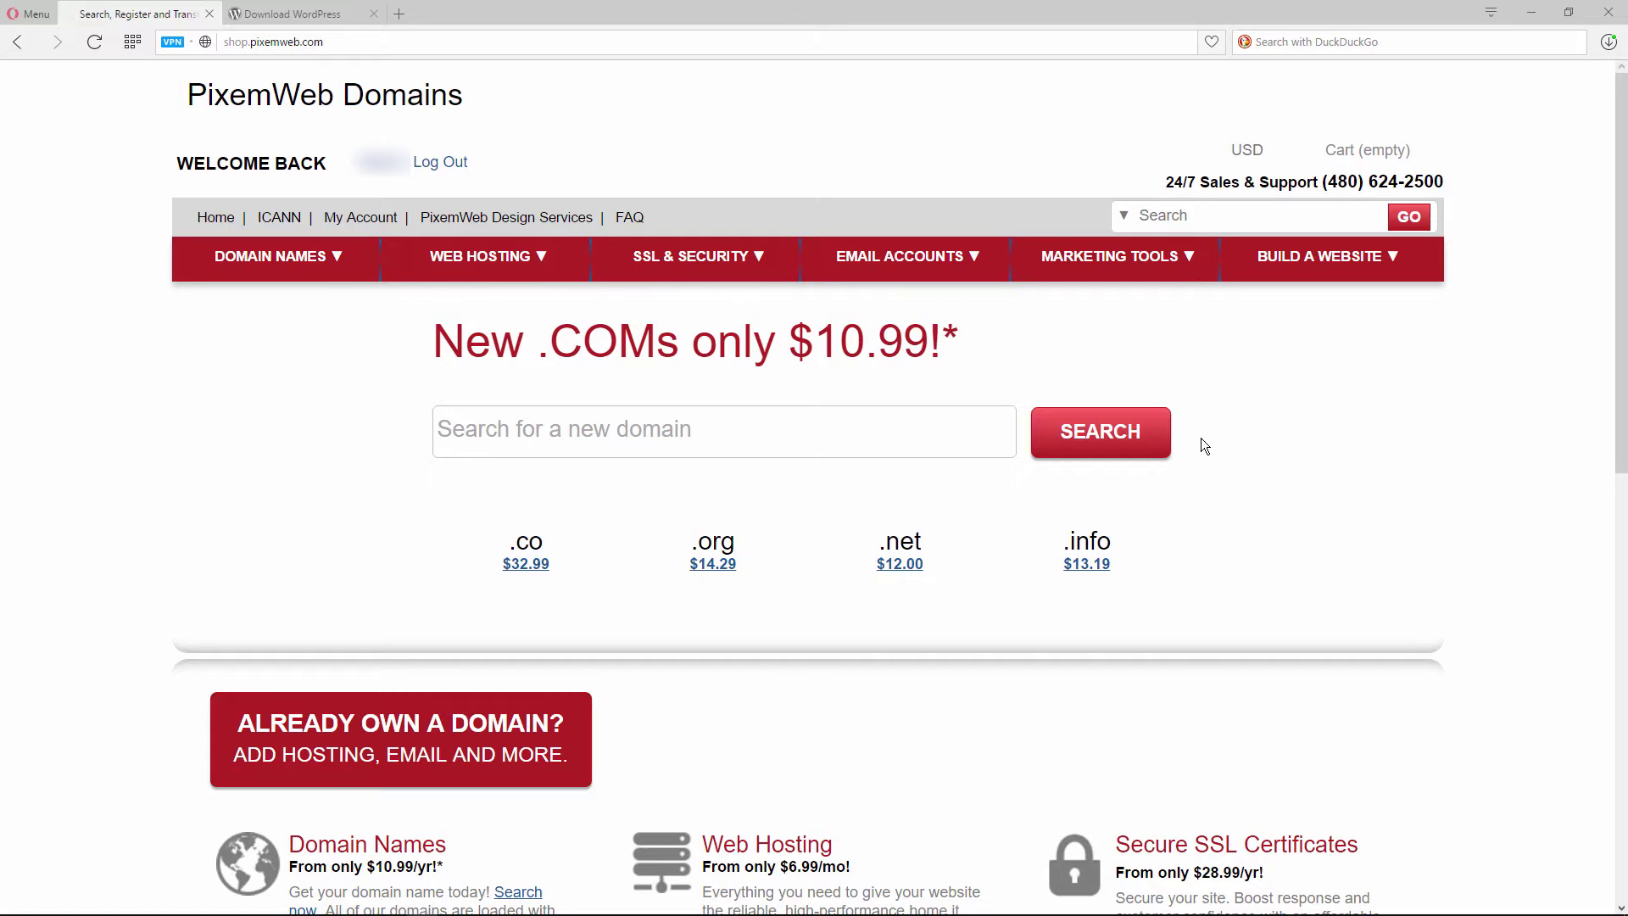
# View the wordpress.org download page offering WordPress 4.5.3 as an 8.0 MB zip or 7.4 MB tar.gz
pyautogui.click(302, 16)
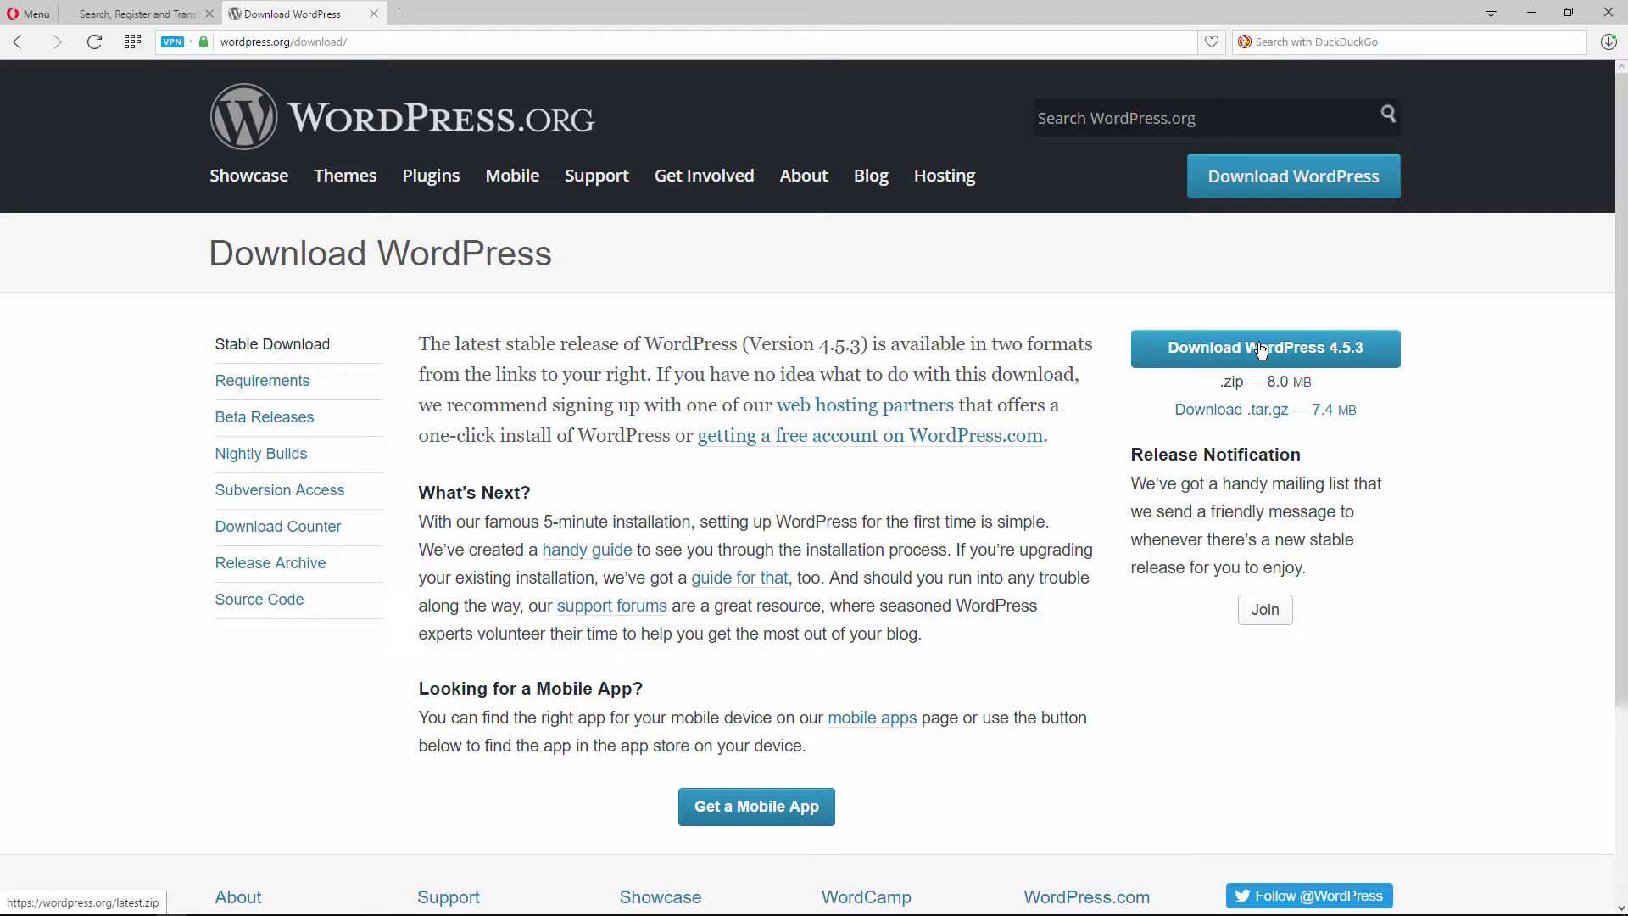
pyautogui.click(134, 17)
# Go from Web Hosting Manage into cPanel's FTP Accounts and show the main account's FTP client configuration
pyautogui.click(368, 220)
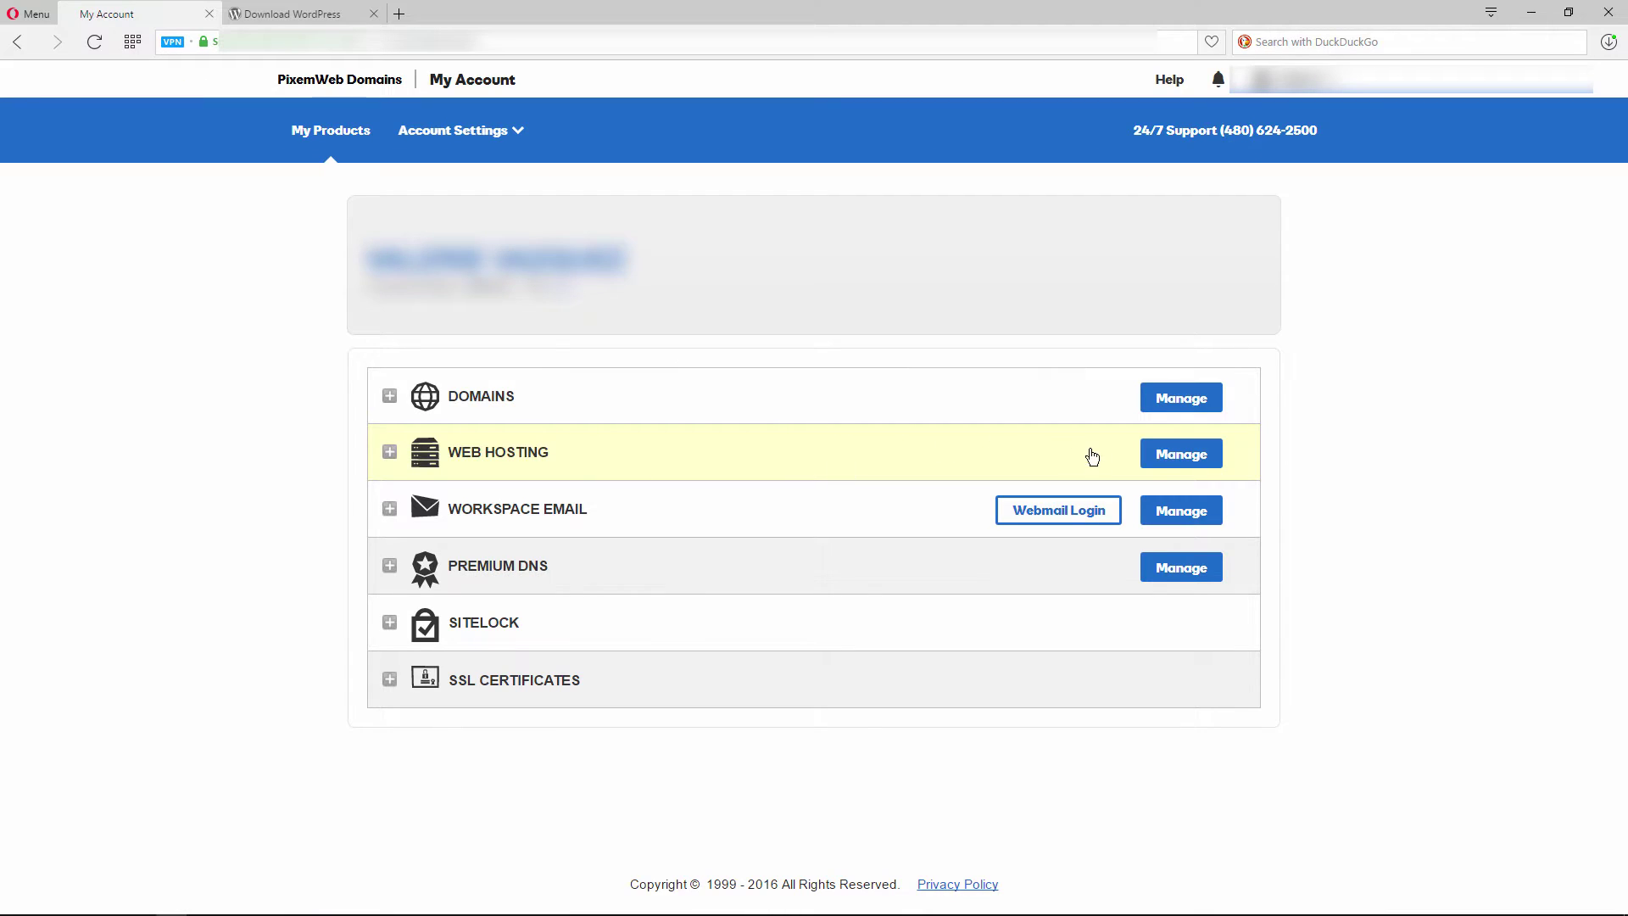
pyautogui.click(1175, 460)
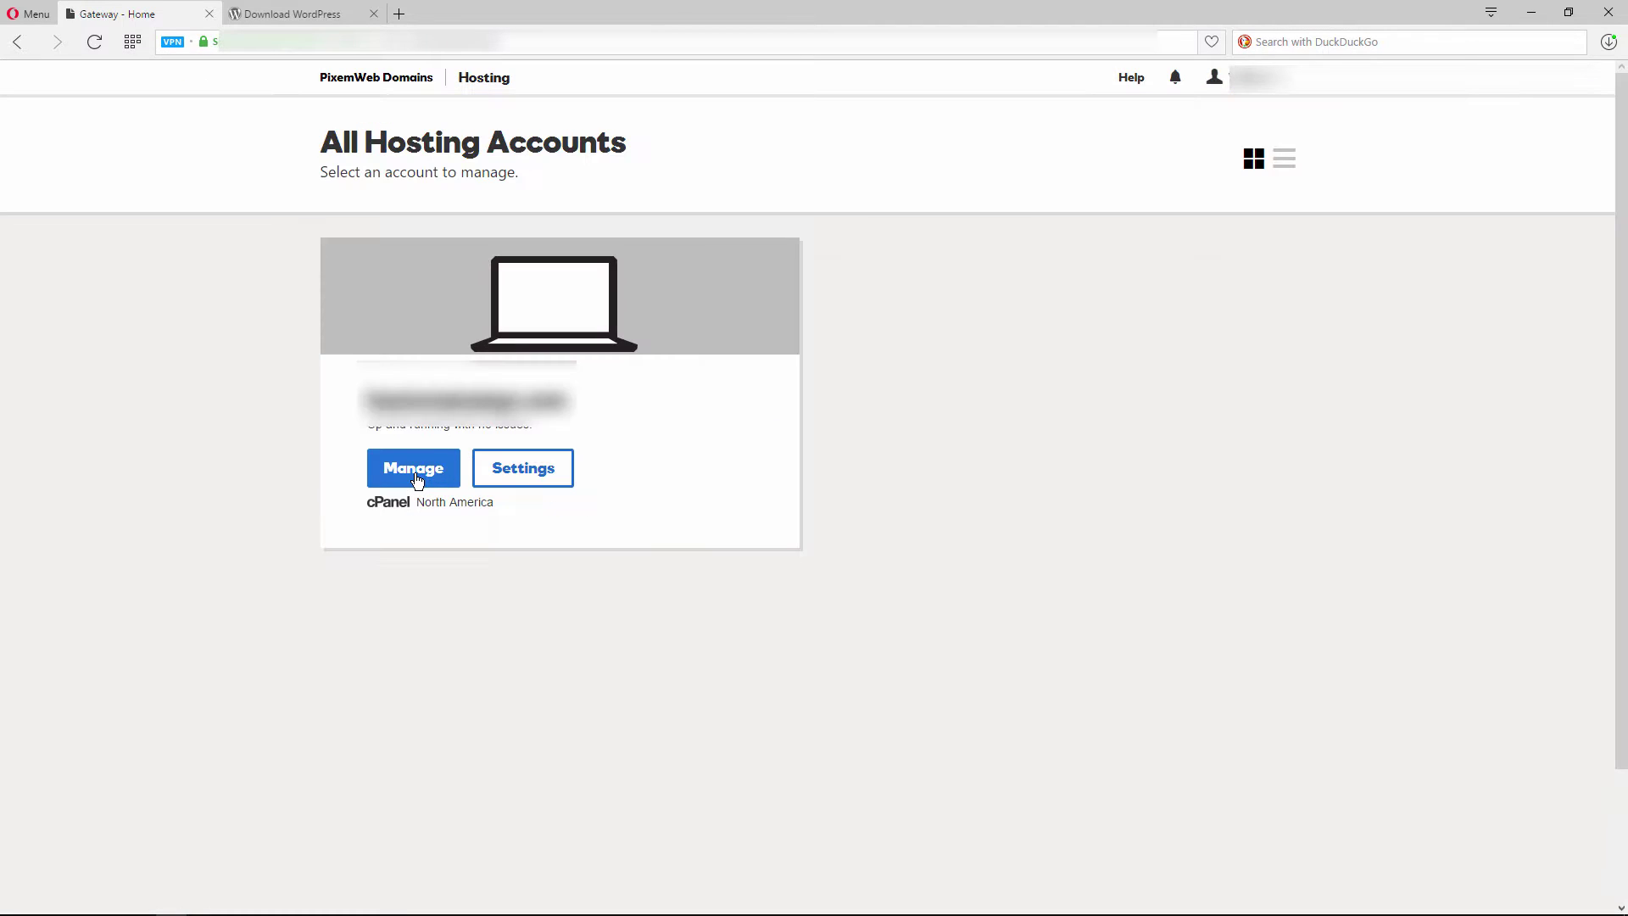
pyautogui.click(413, 475)
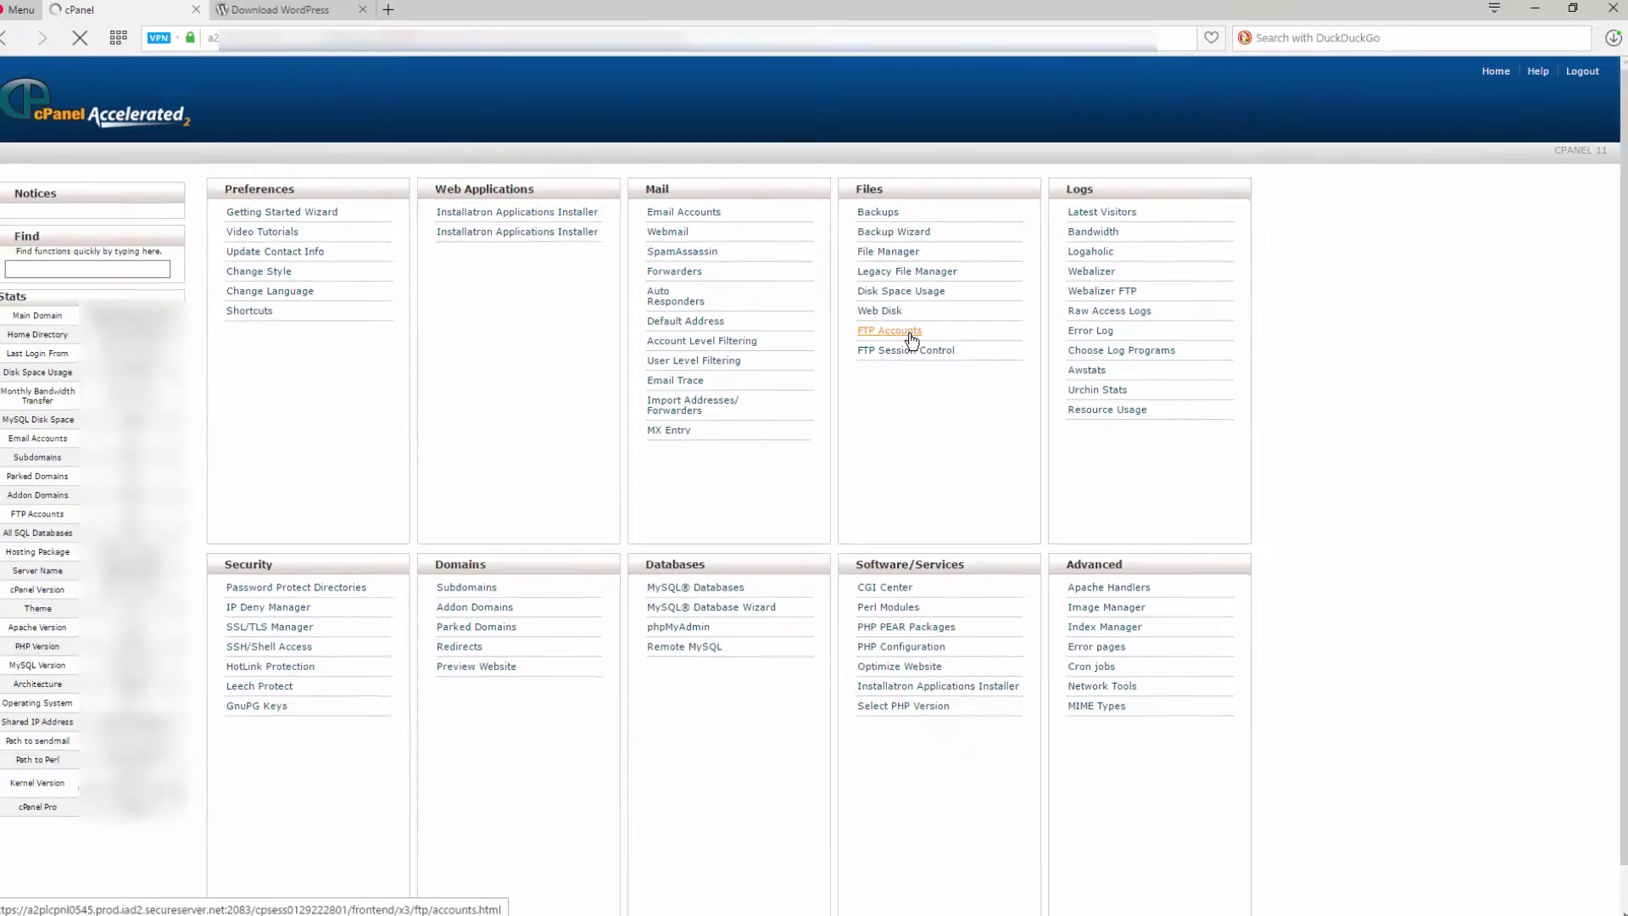
pyautogui.click(546, 326)
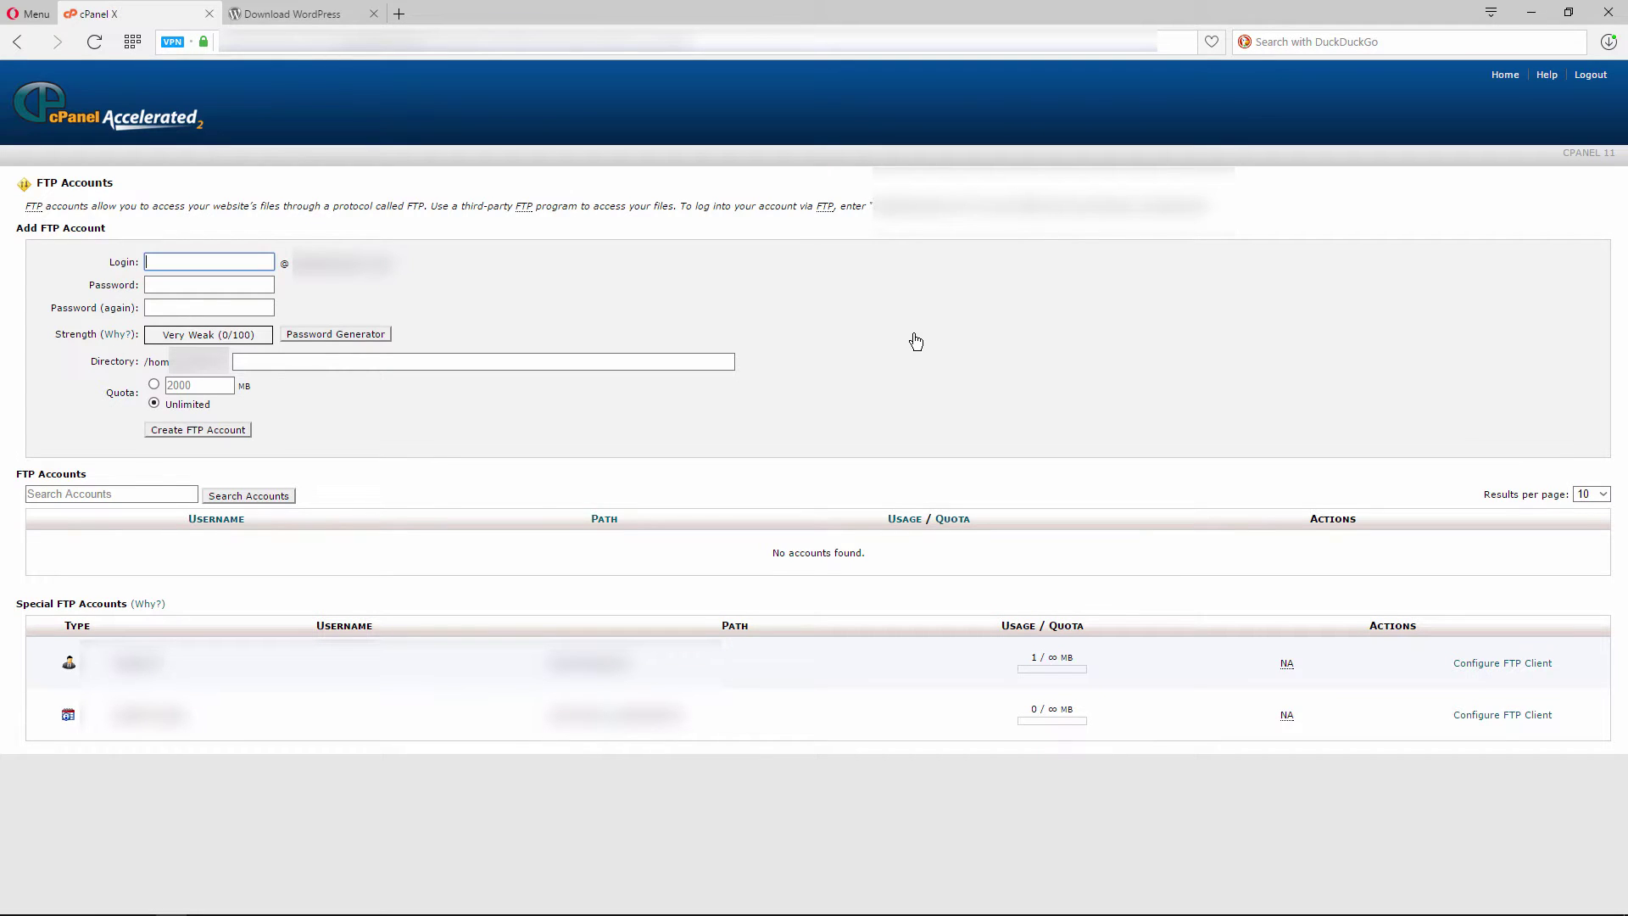
pyautogui.click(1485, 665)
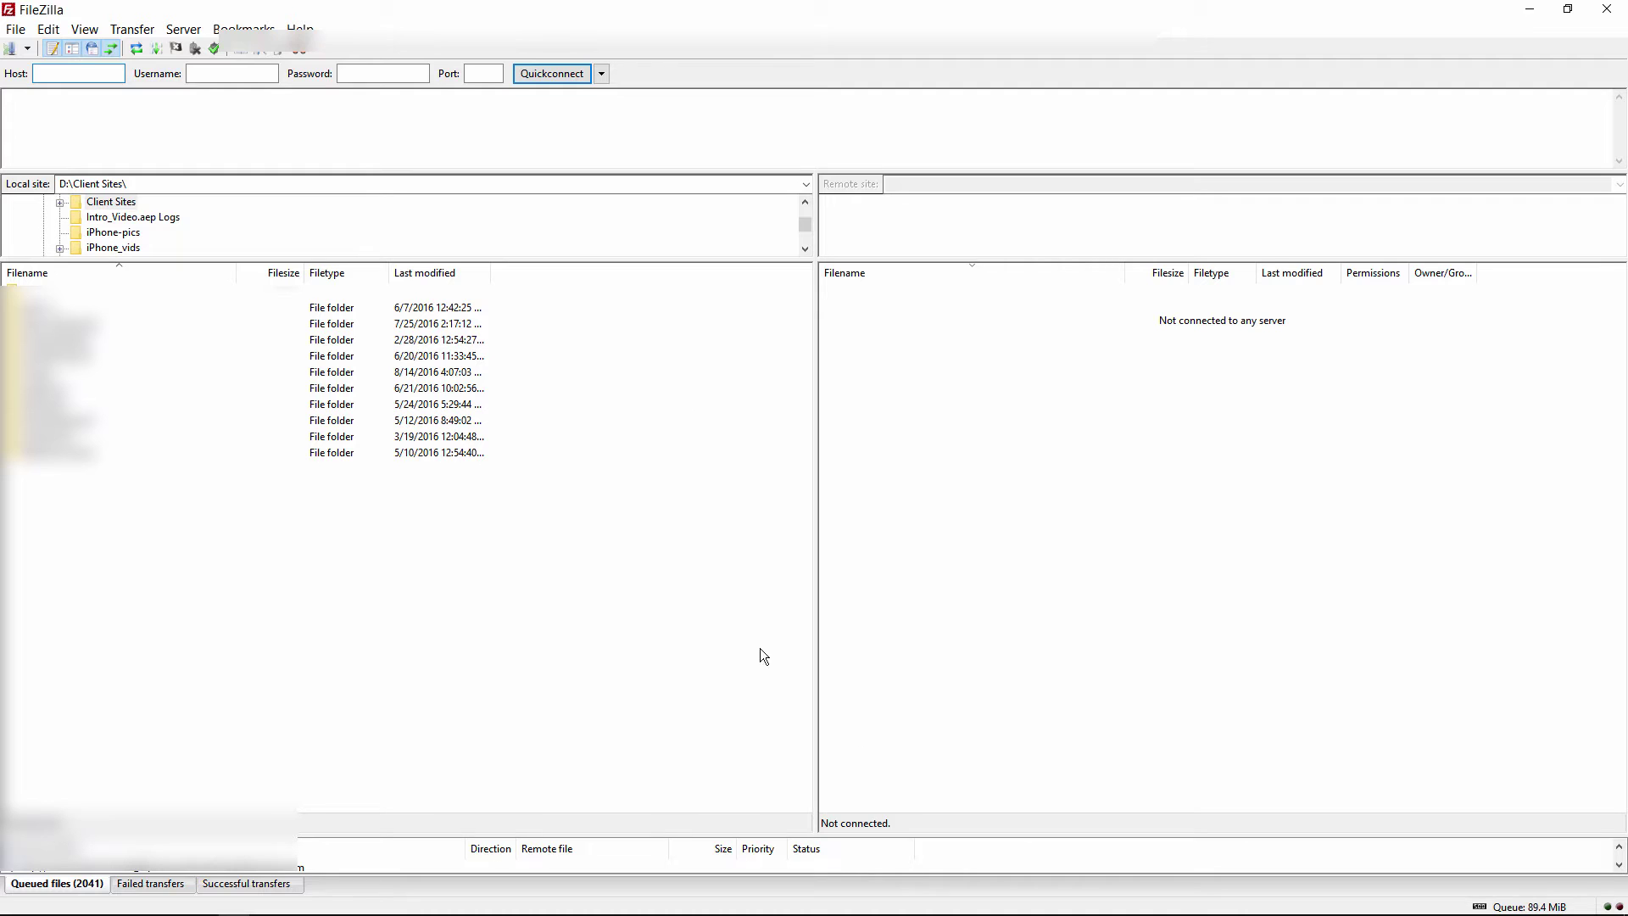
# Create a new Site Manager entry named 'site' and paste in the server host address
pyautogui.click(16, 30)
pyautogui.click(39, 52)
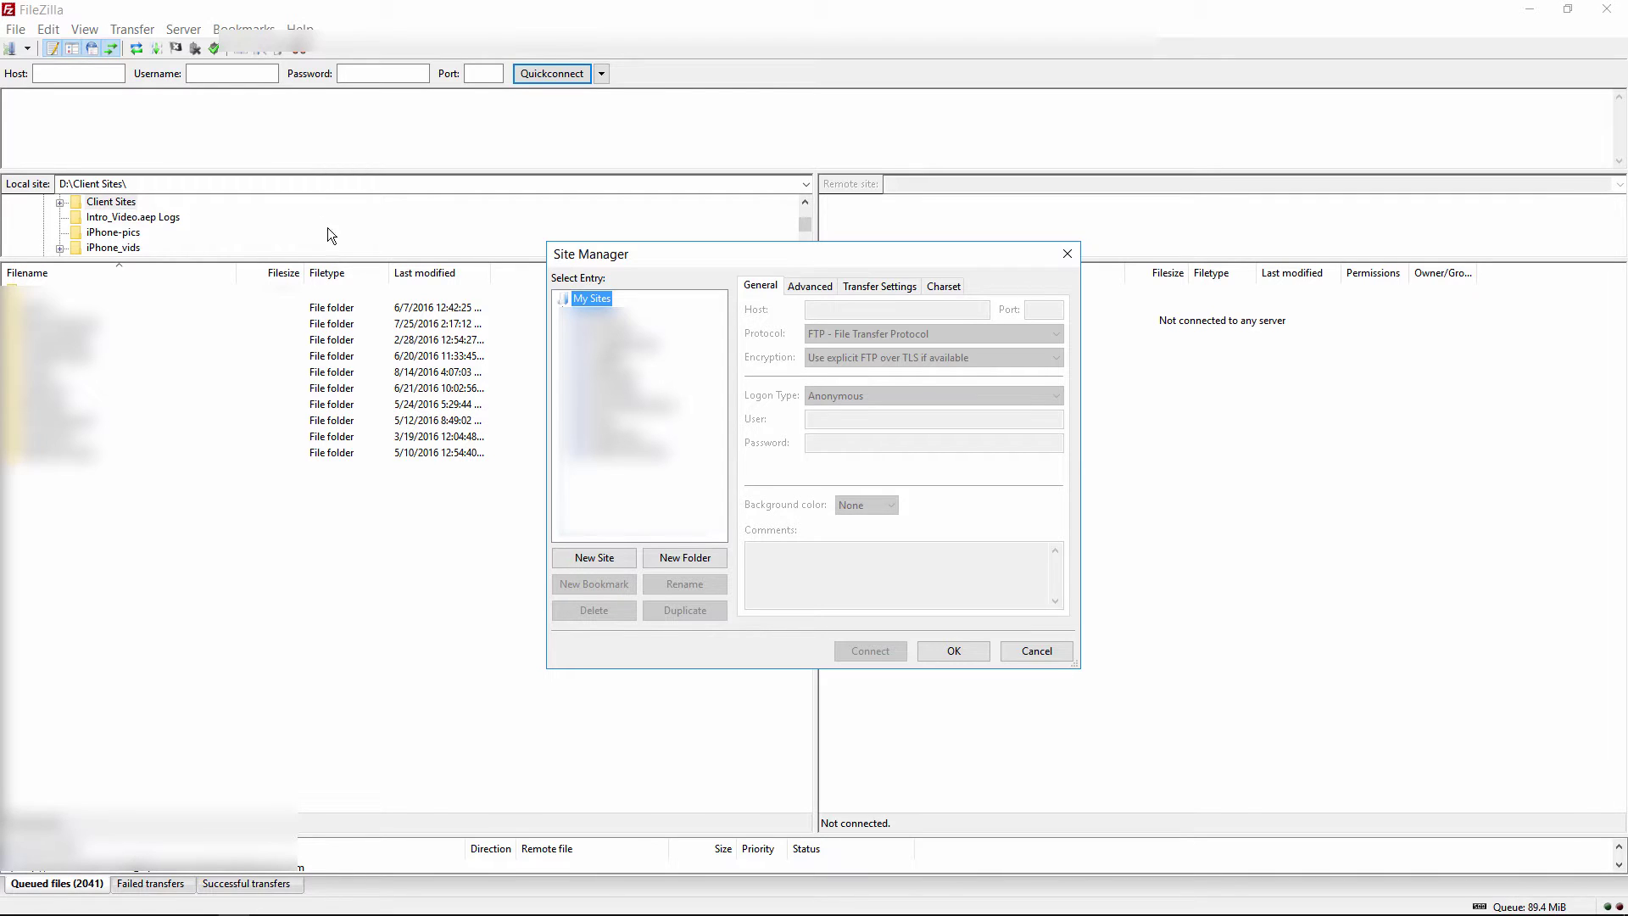
pyautogui.click(594, 558)
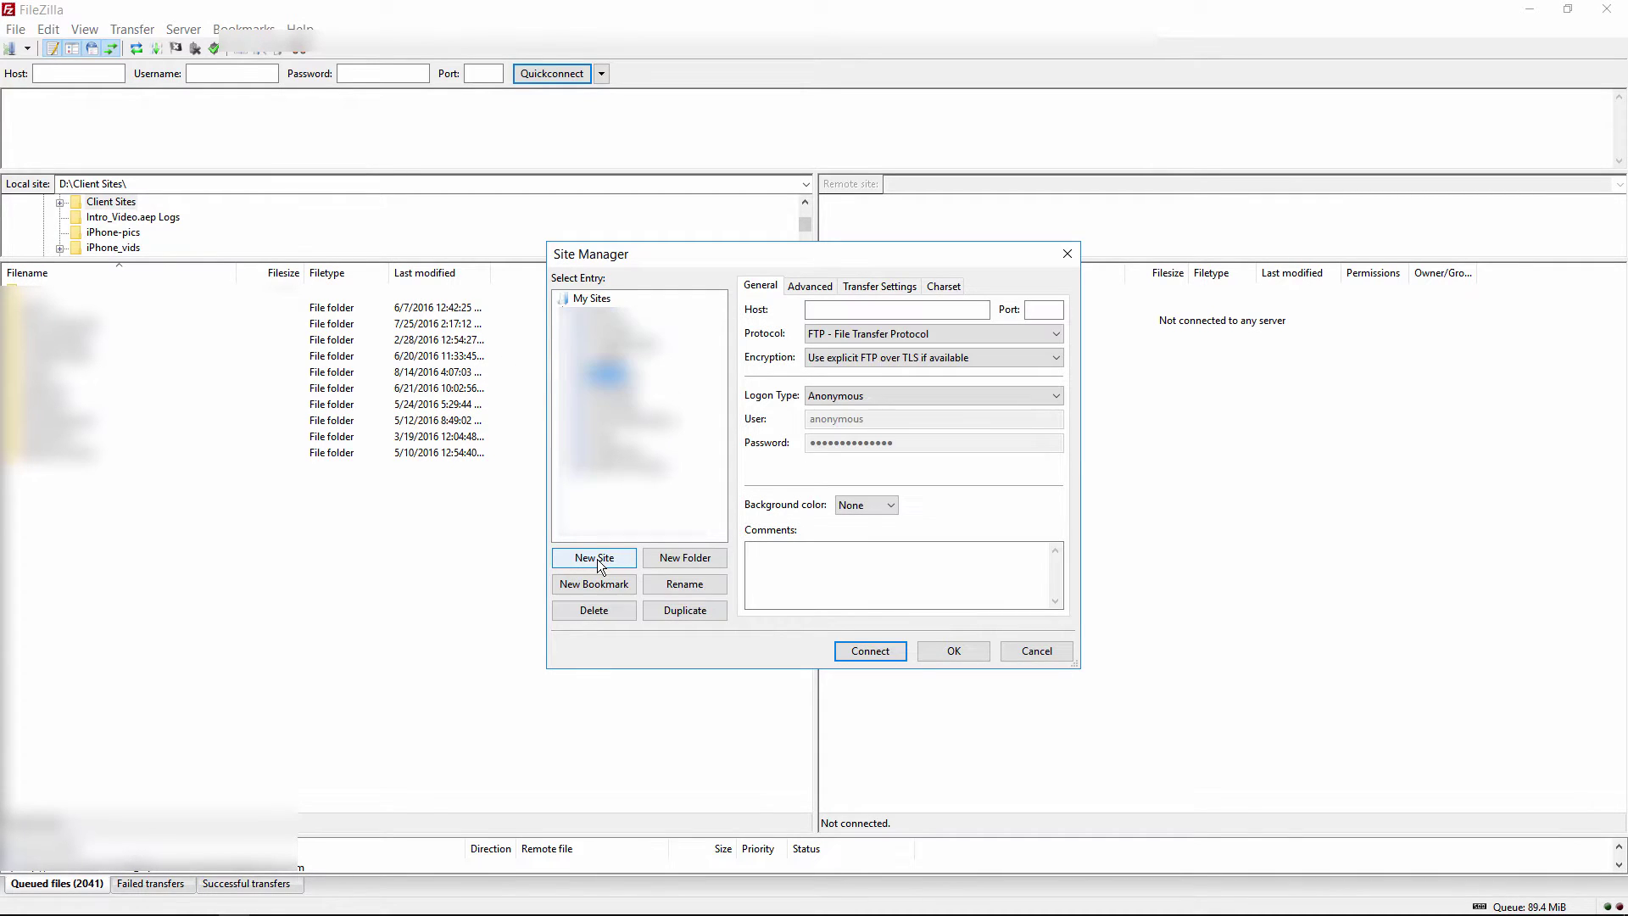
pyautogui.write('site')
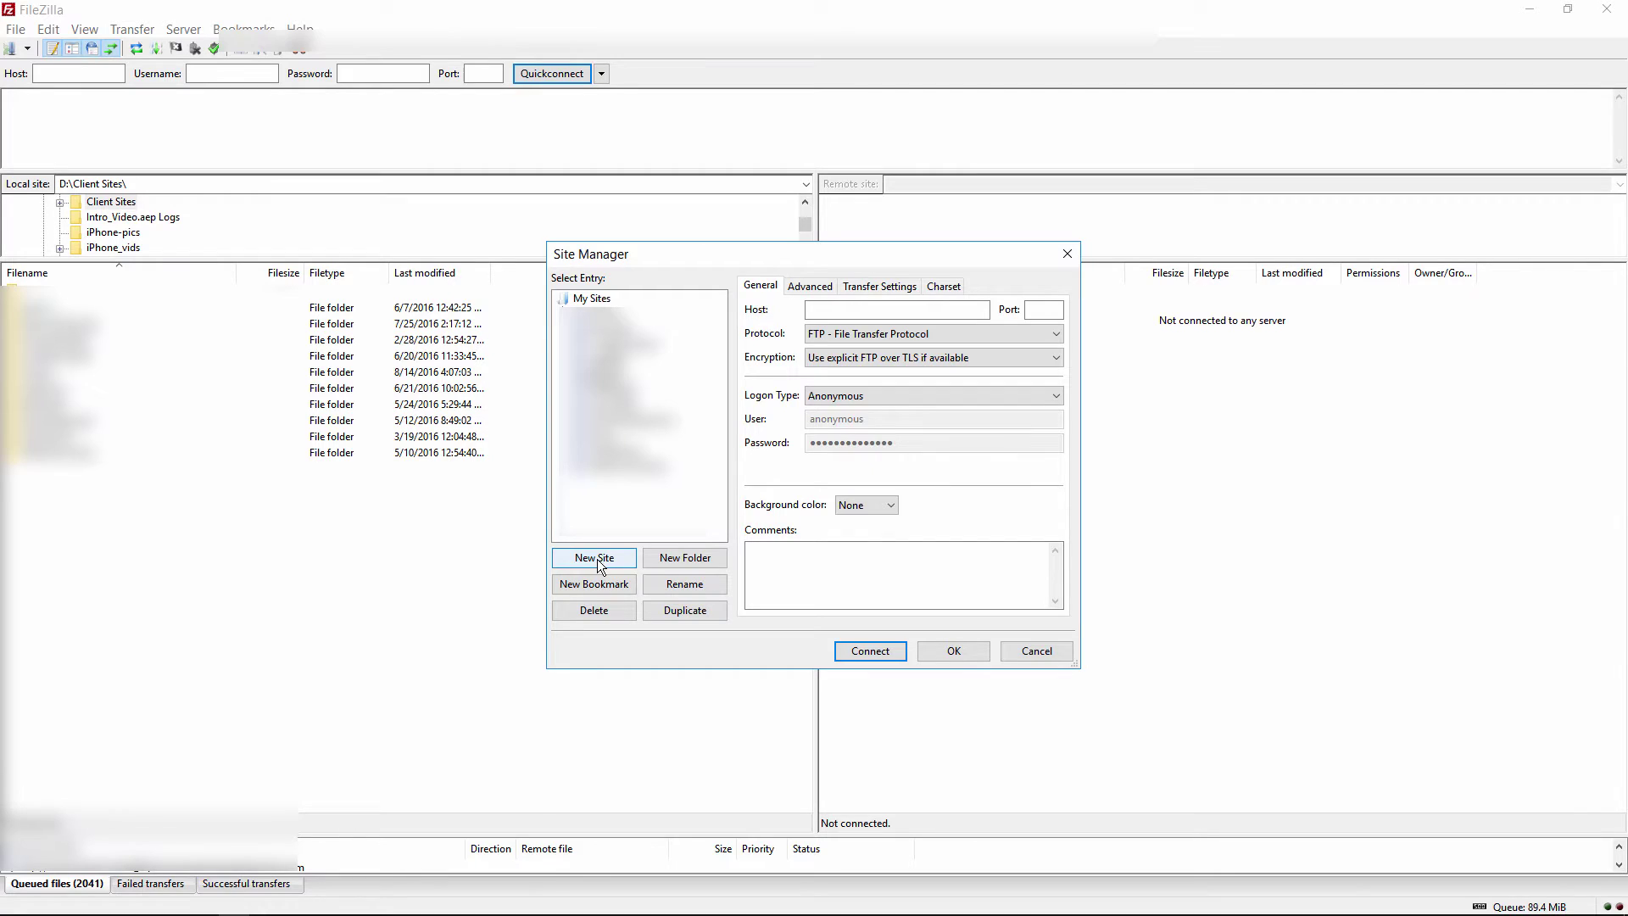
pyautogui.click(842, 310)
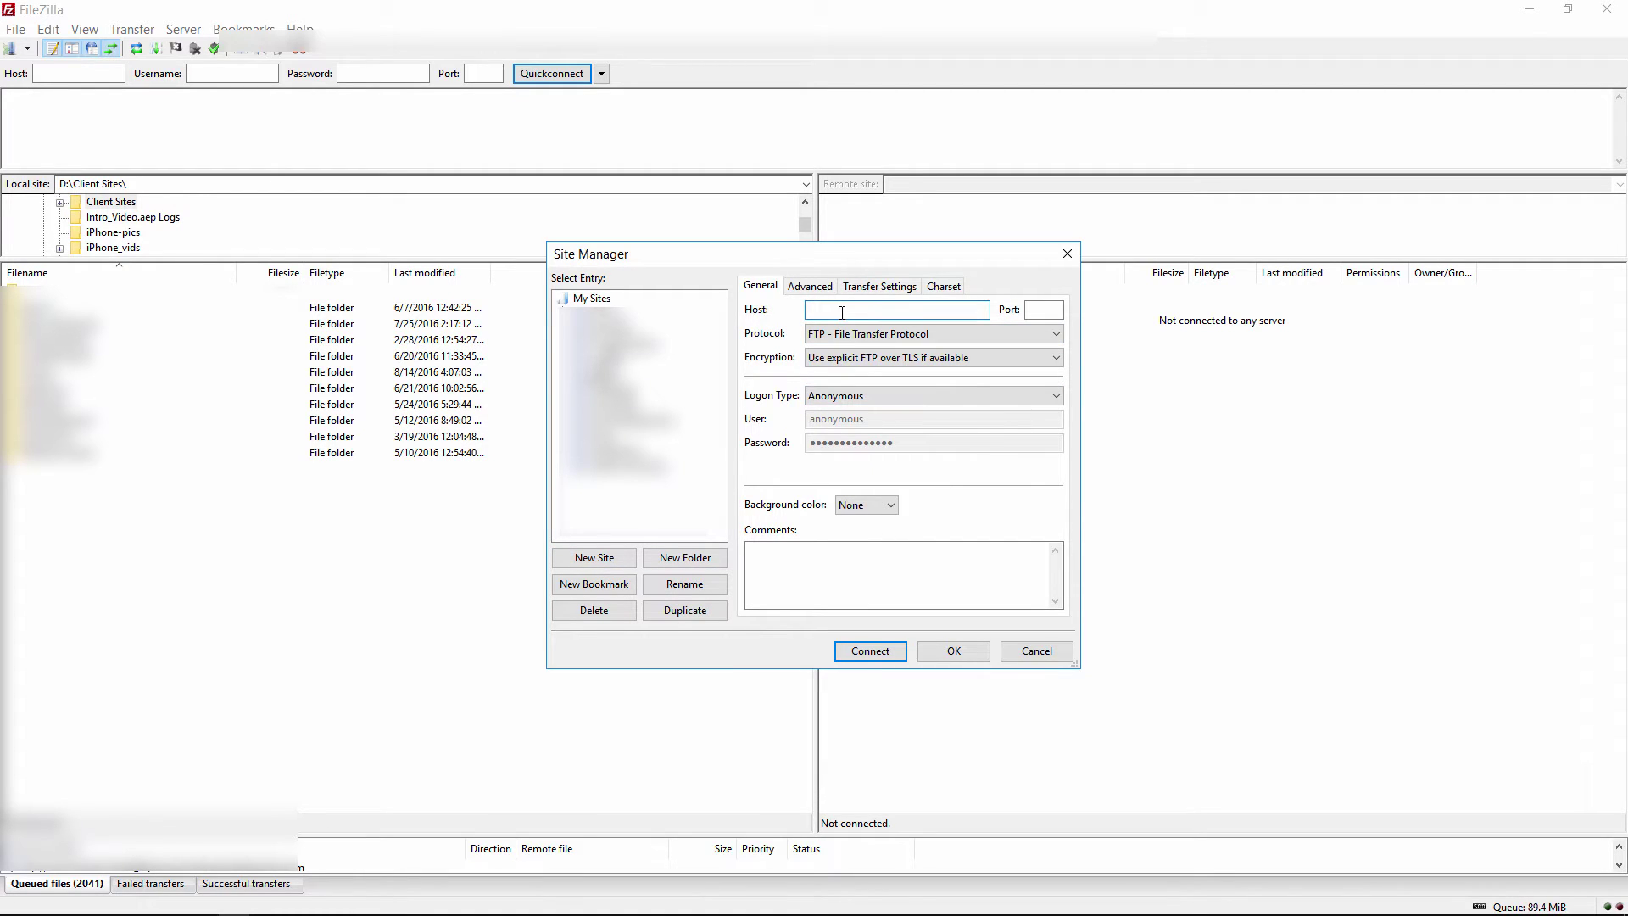
pyautogui.hotkey('ctrl', 'v')
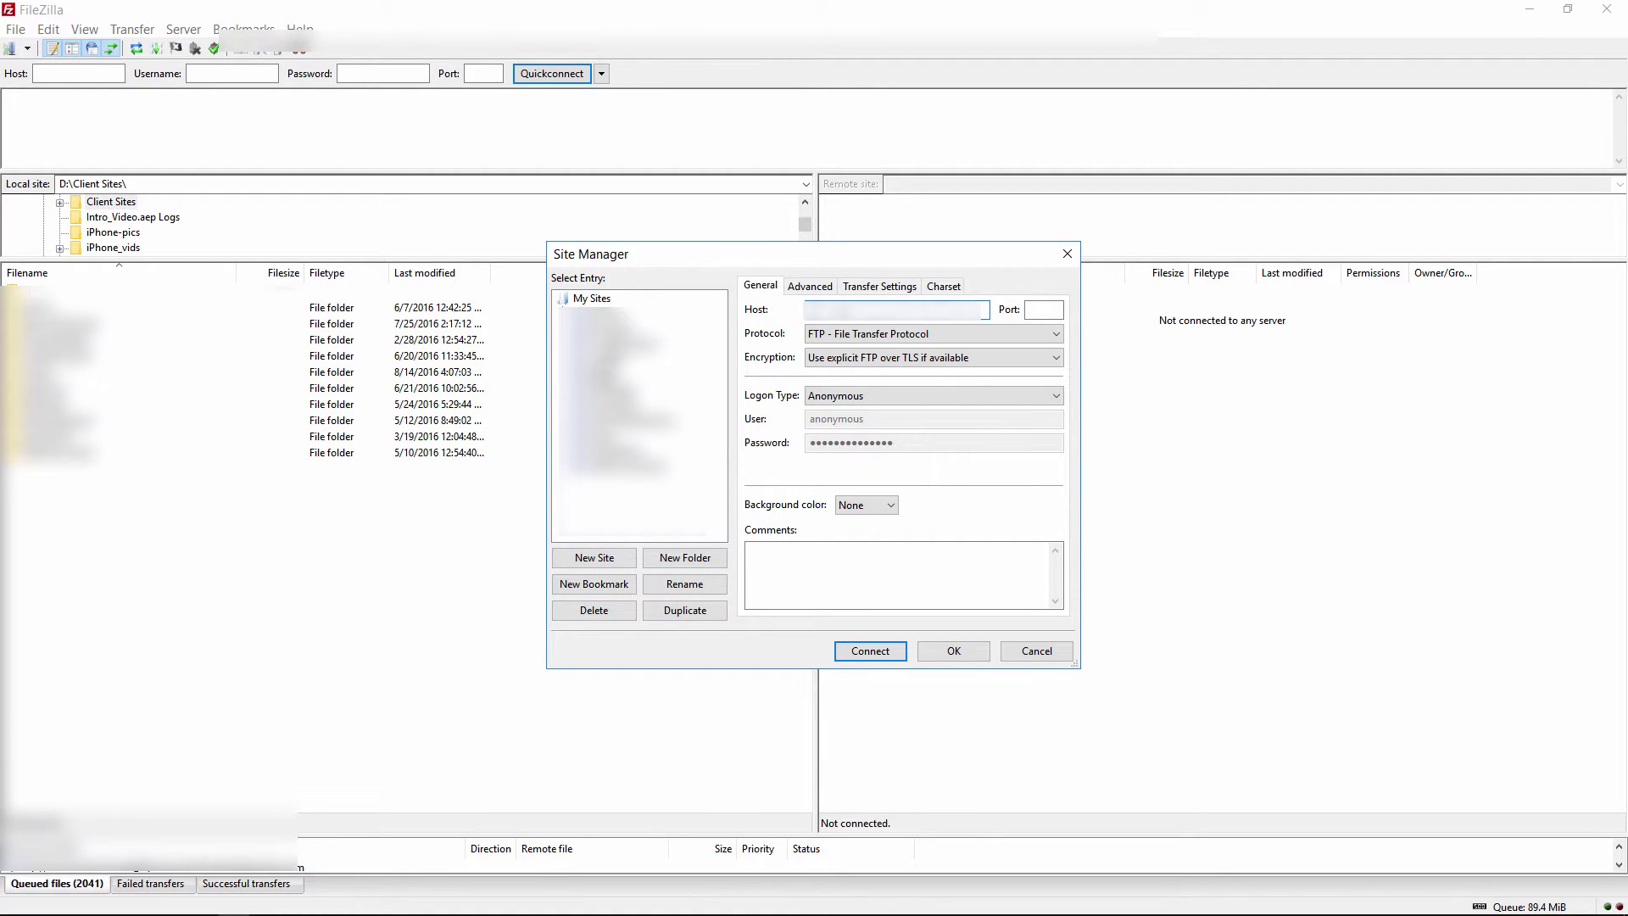
# Set Normal logon, enter the FTP account's username and password, and set a default local folder
pyautogui.click(842, 395)
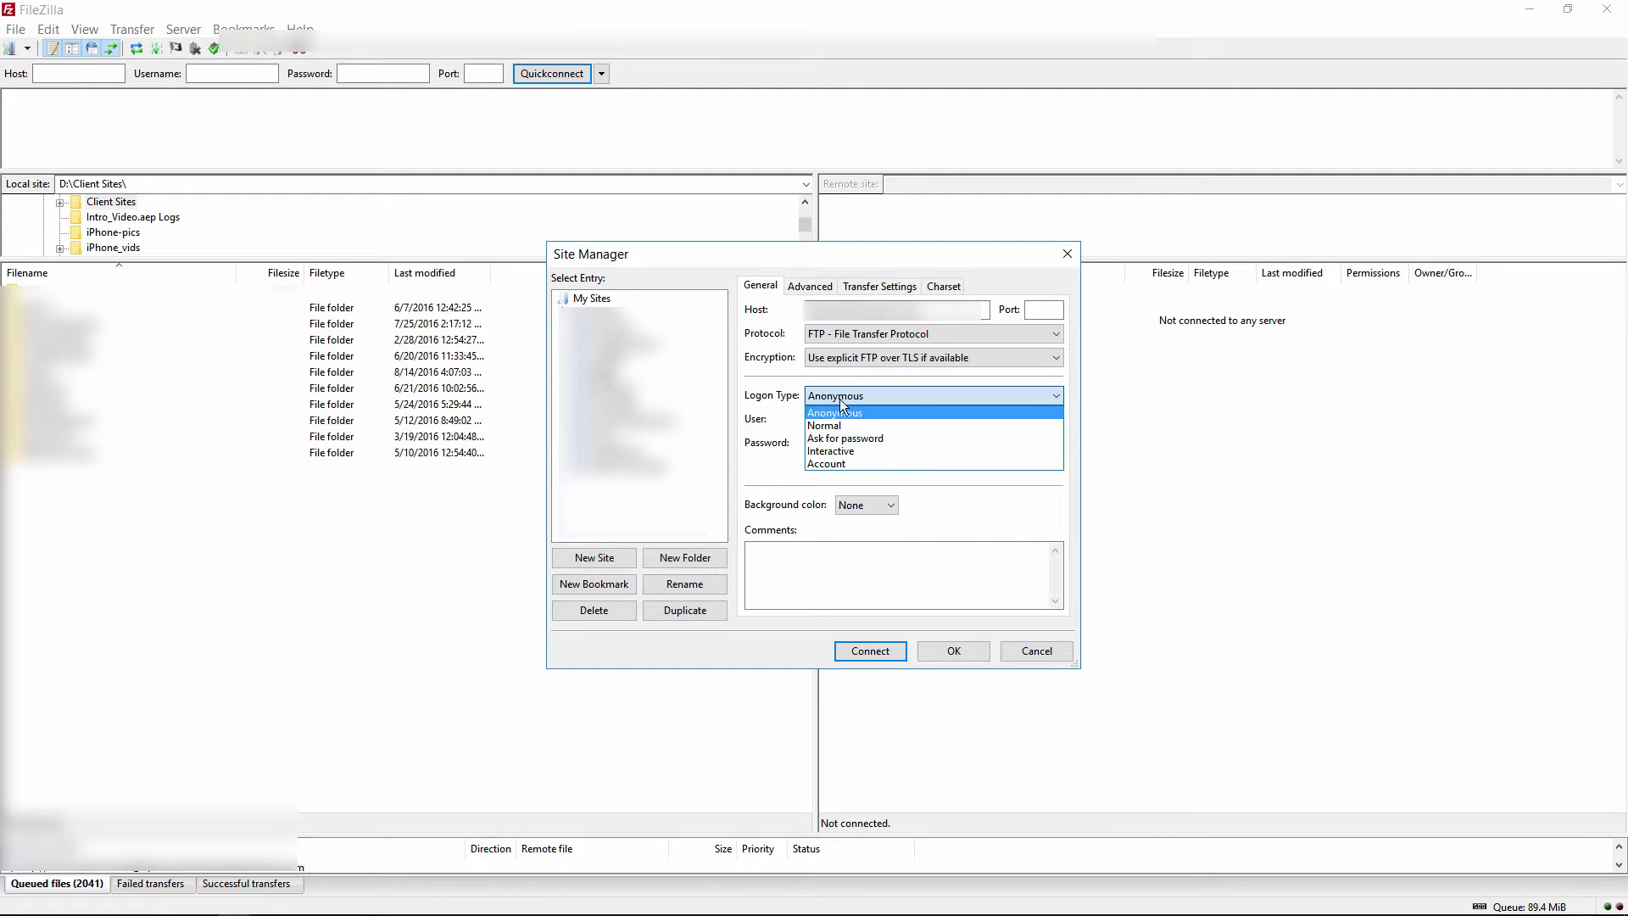
pyautogui.click(836, 424)
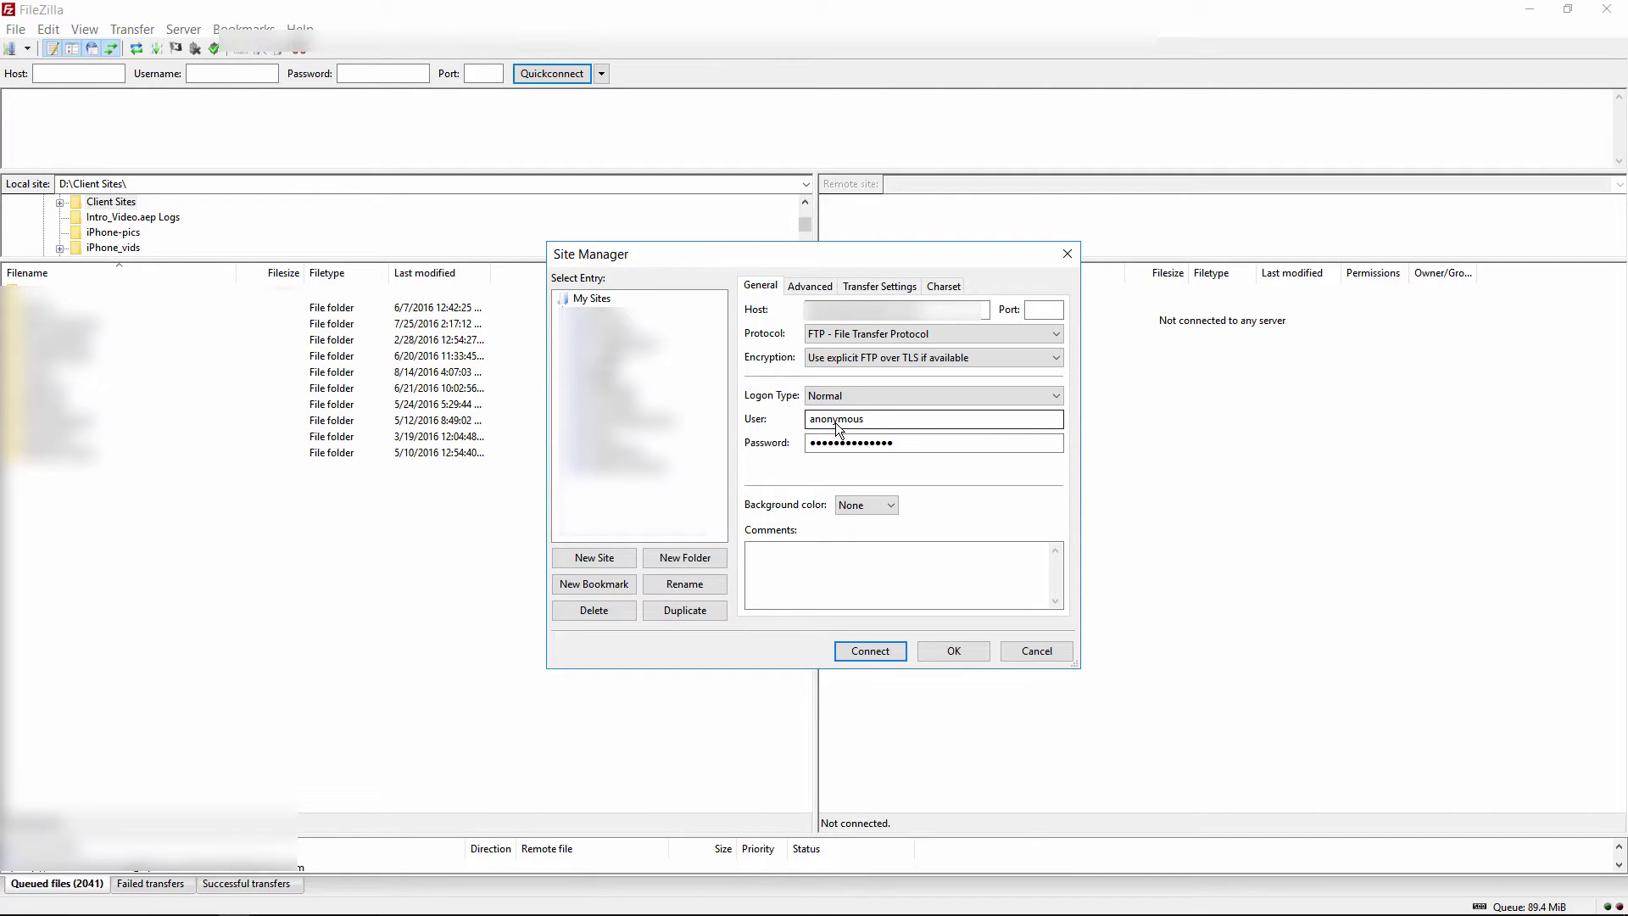
pyautogui.doubleClick(837, 419)
pyautogui.hotkey('ctrl', 'v')
pyautogui.click(900, 445)
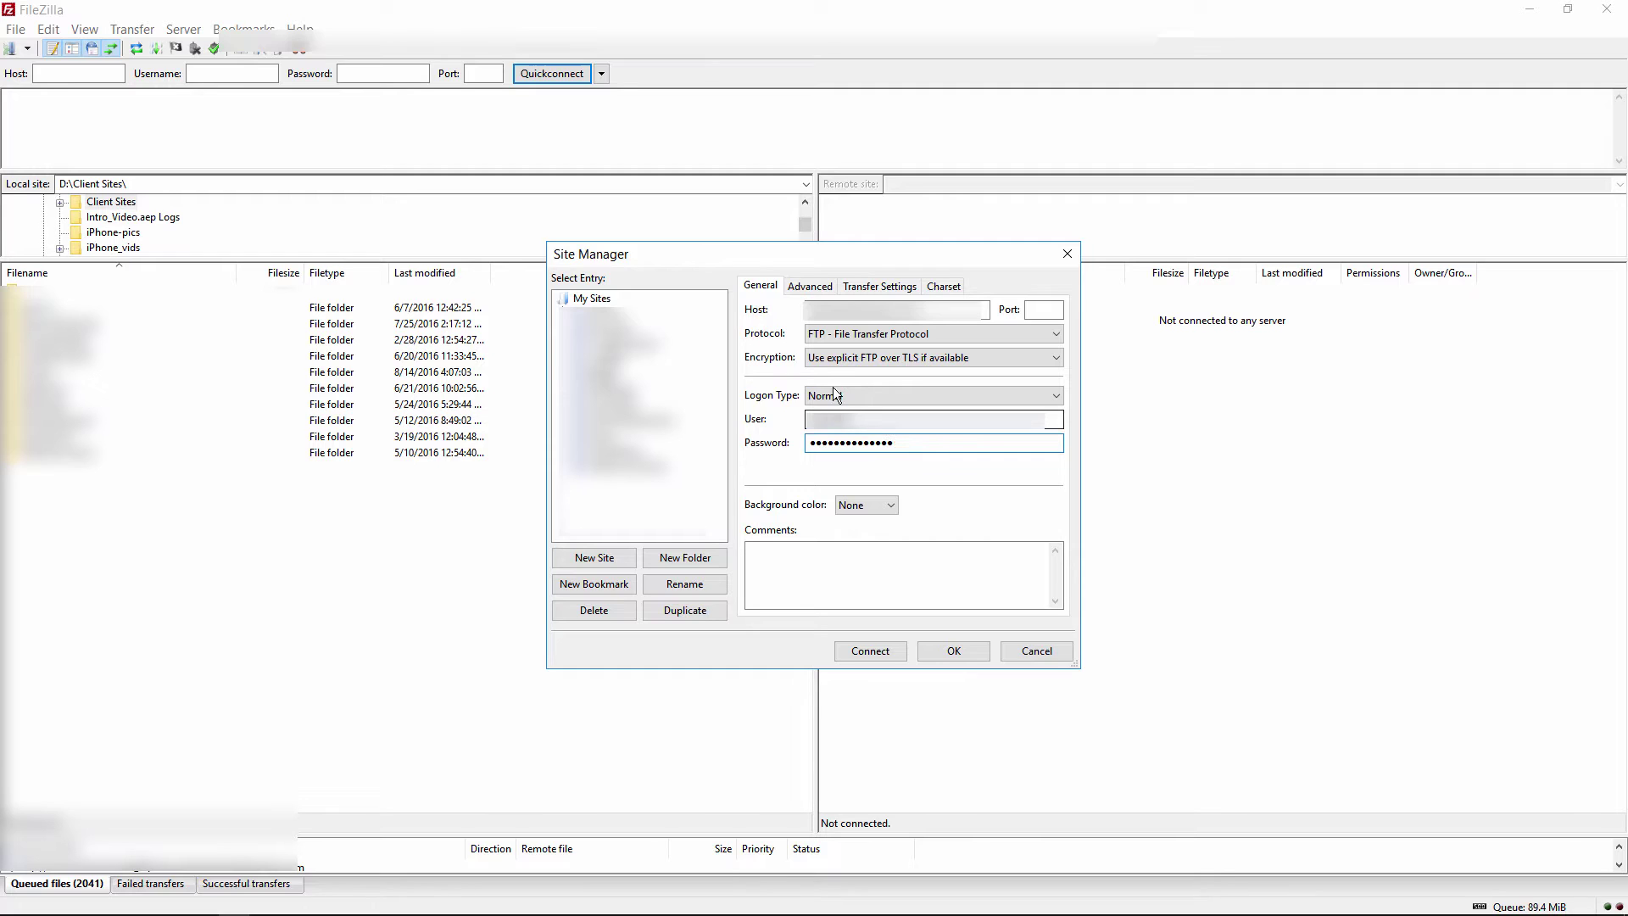
pyautogui.click(809, 286)
pyautogui.click(1026, 388)
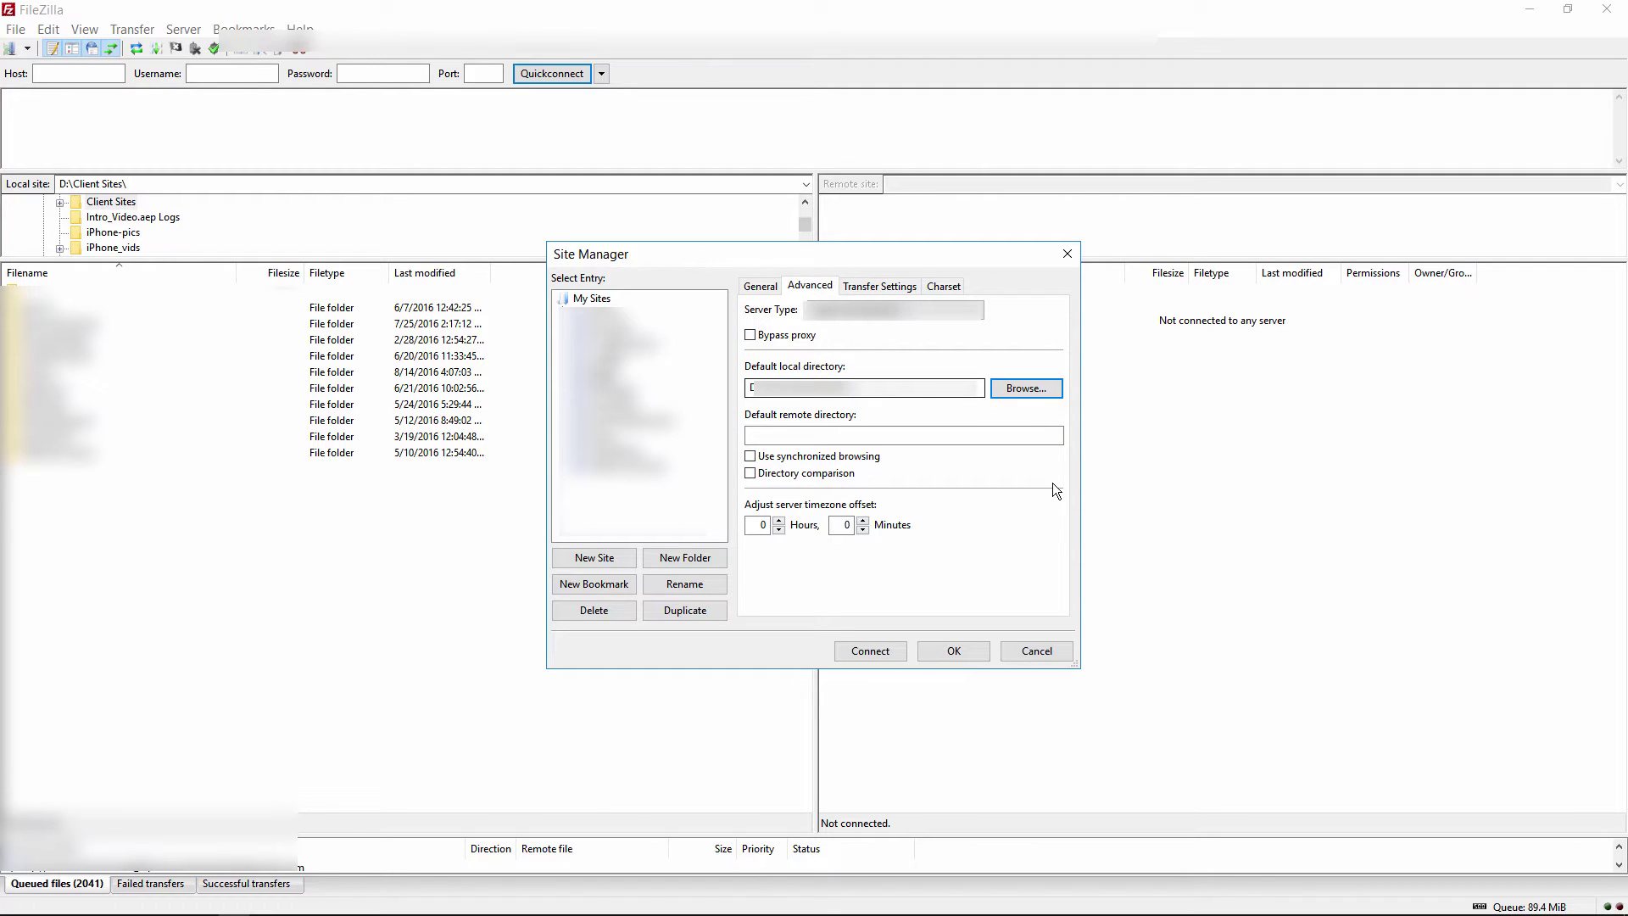
# On the Advanced tab, use /public_html as default remote directory and tick Use synchronized browsing
pyautogui.click(792, 435)
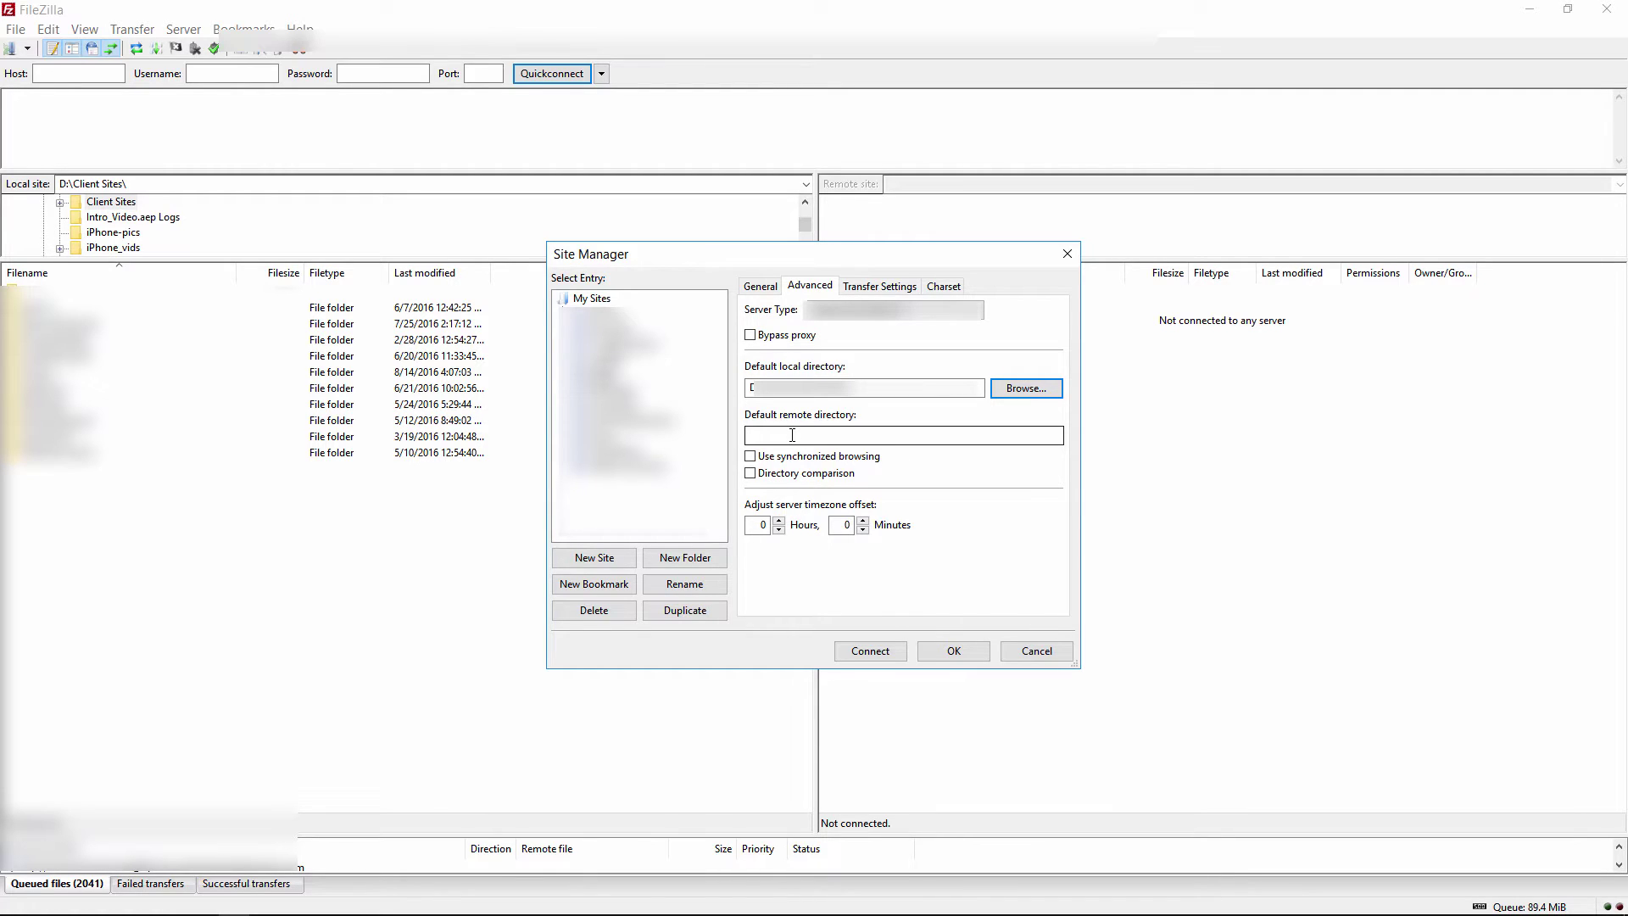
pyautogui.click(792, 435)
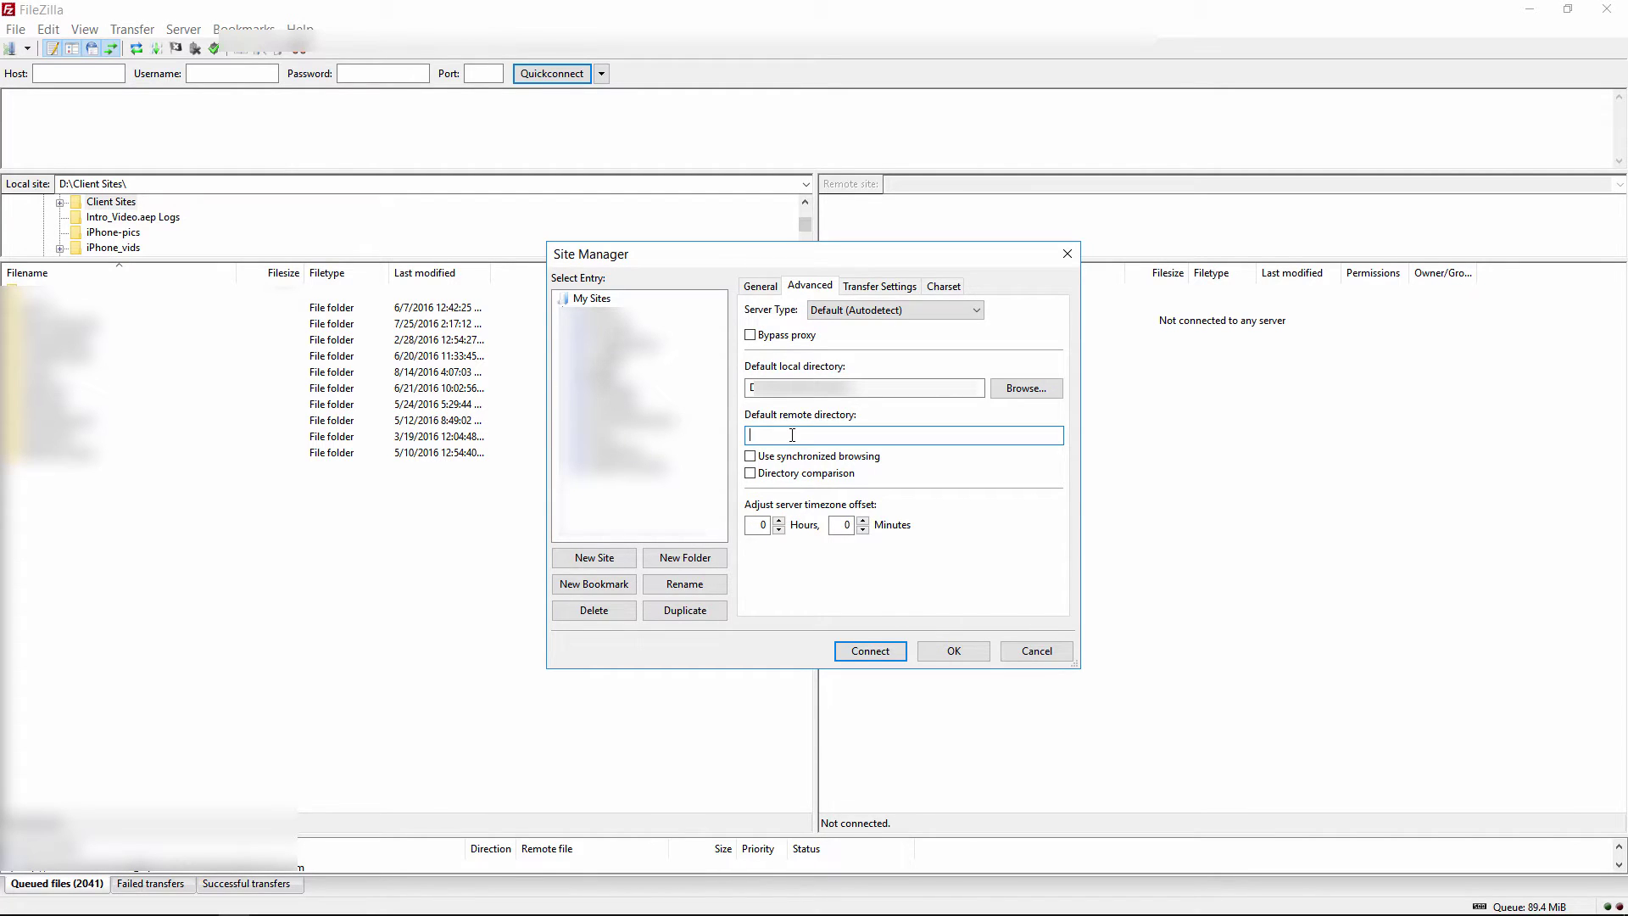
pyautogui.write('/public_html')
pyautogui.click(750, 458)
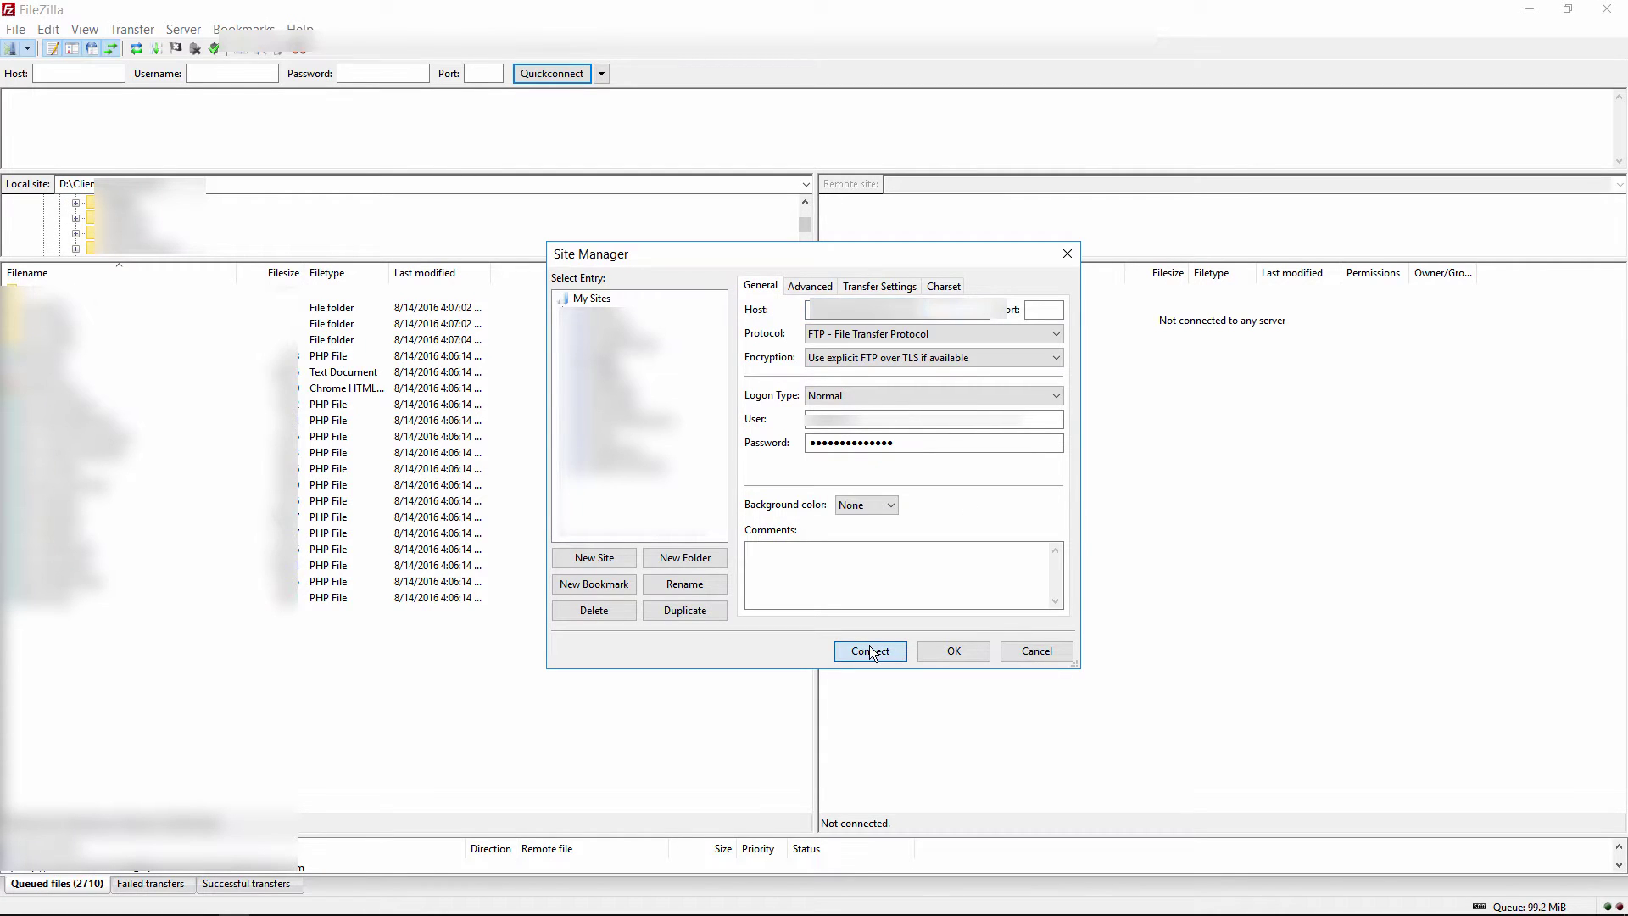
# Connect to the saved site and upload all local WordPress files, including wp-admin, wp-content and wp-includes, to /public_html
pyautogui.click(870, 652)
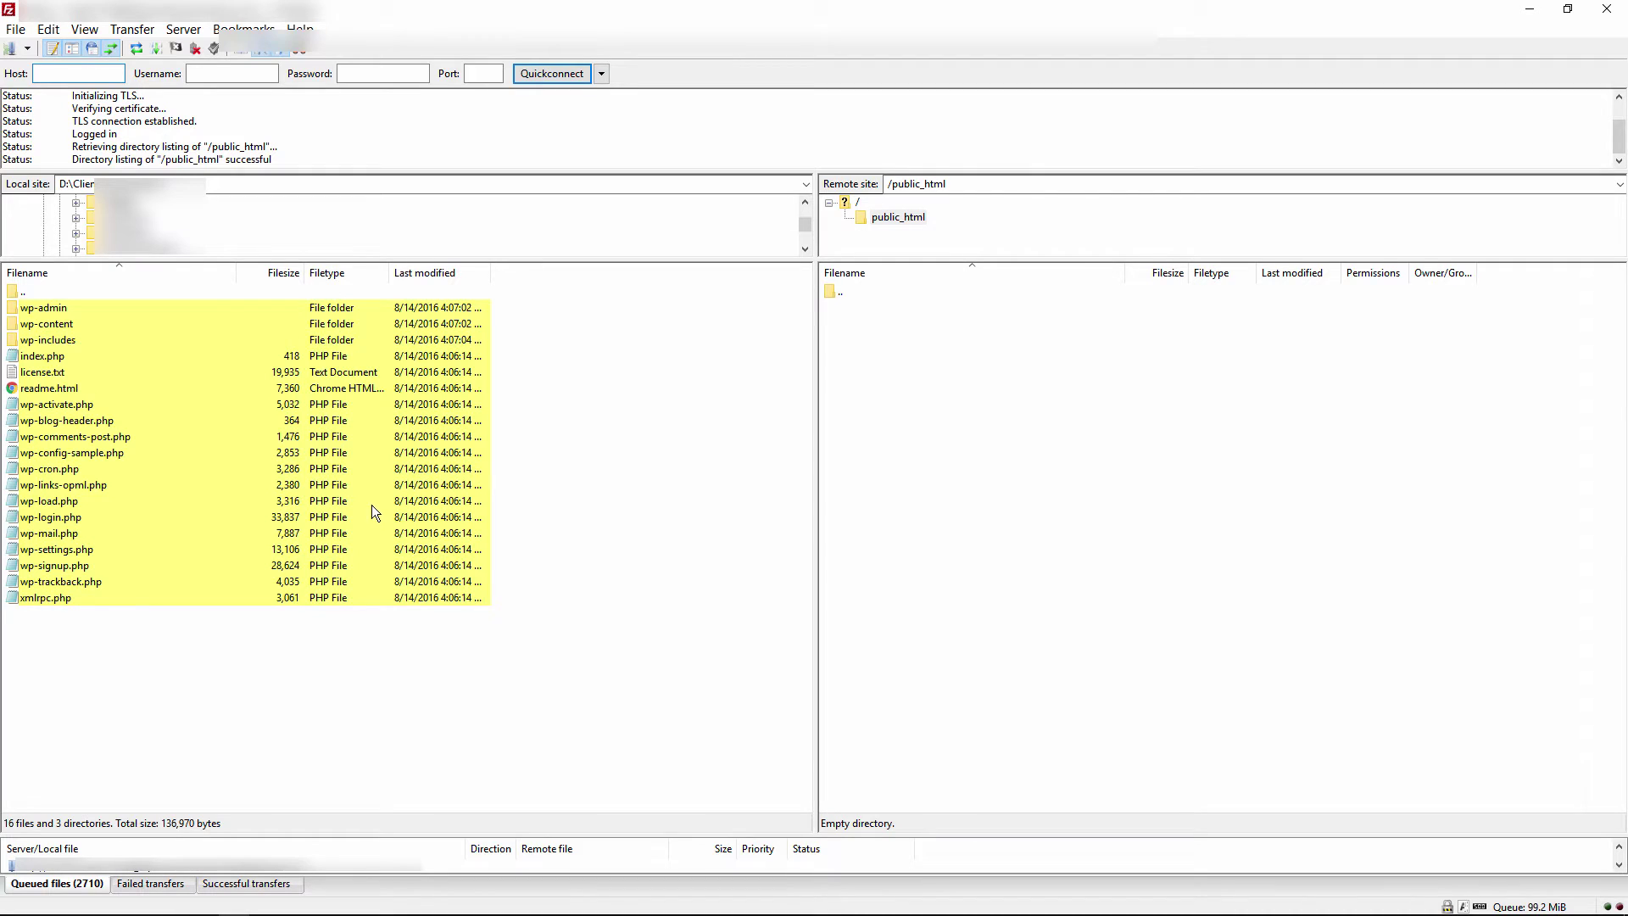
pyautogui.rightClick(297, 391)
pyautogui.hotkey('ctrl', 'a')
pyautogui.rightClick(268, 321)
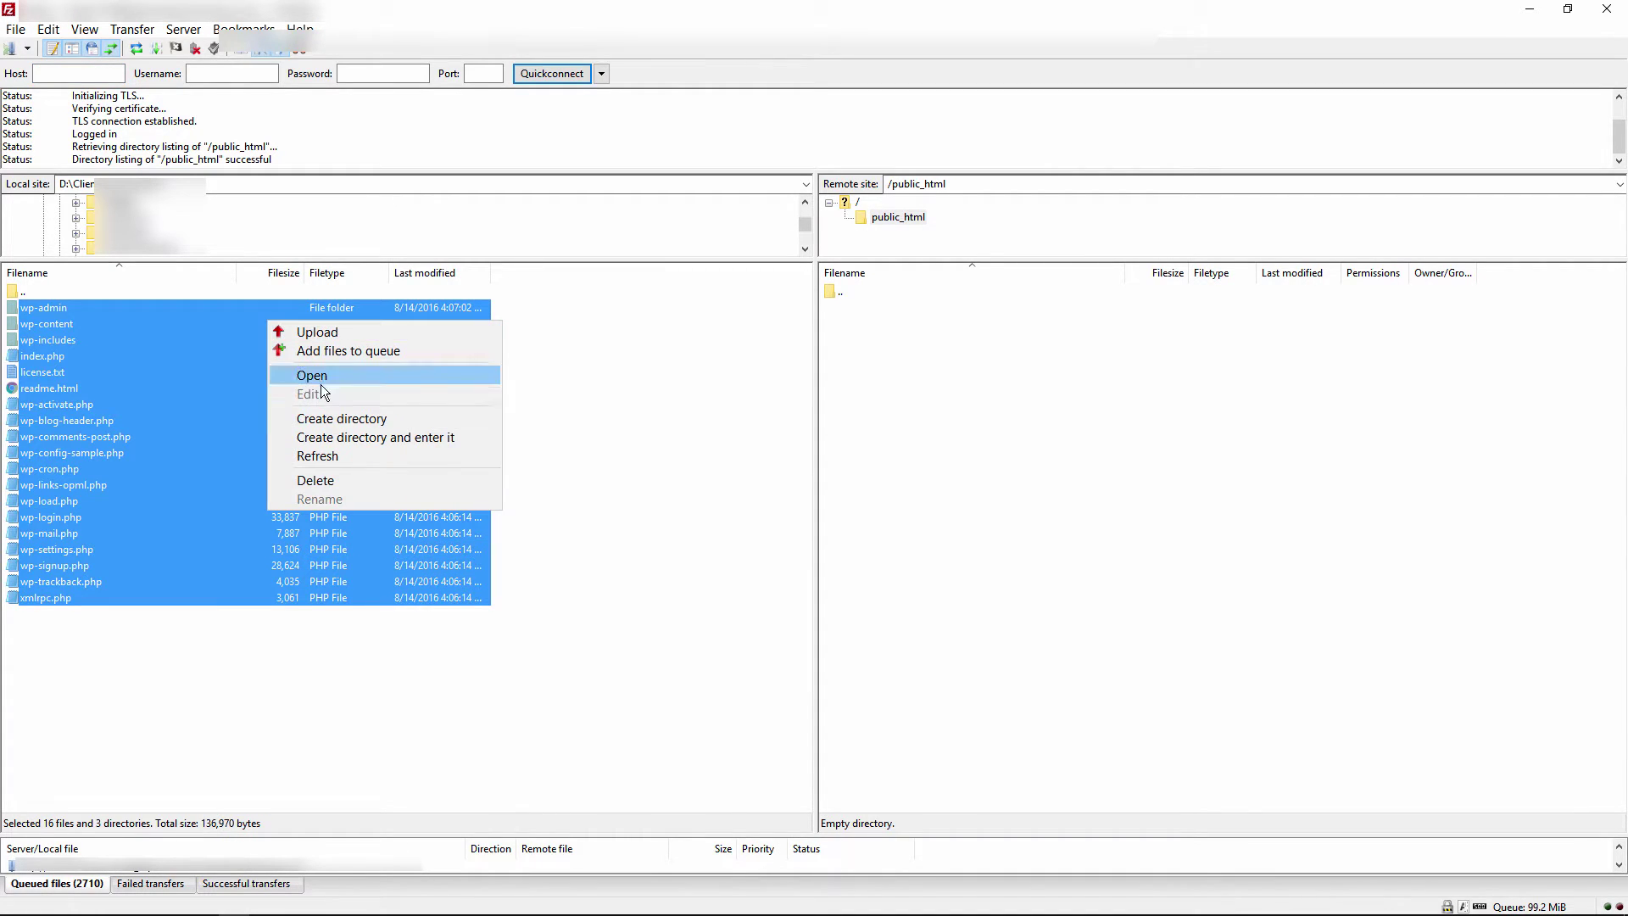
pyautogui.click(346, 334)
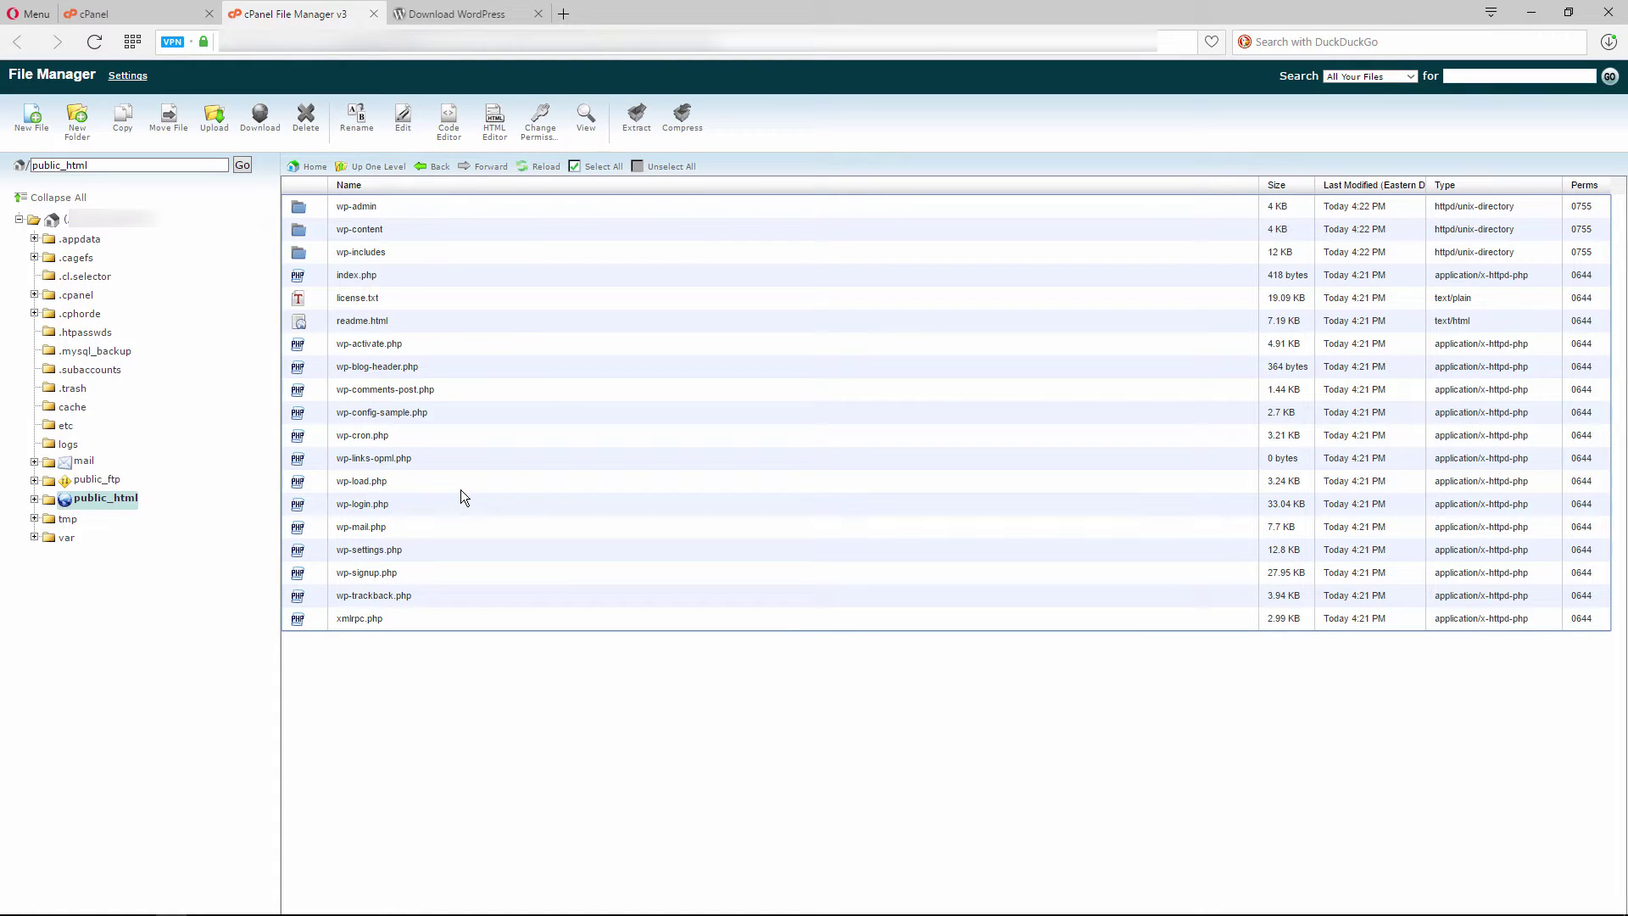
# Return to the cPanel home page and launch the MySQL Database Wizard at Step 1: Create A Database
pyautogui.click(134, 4)
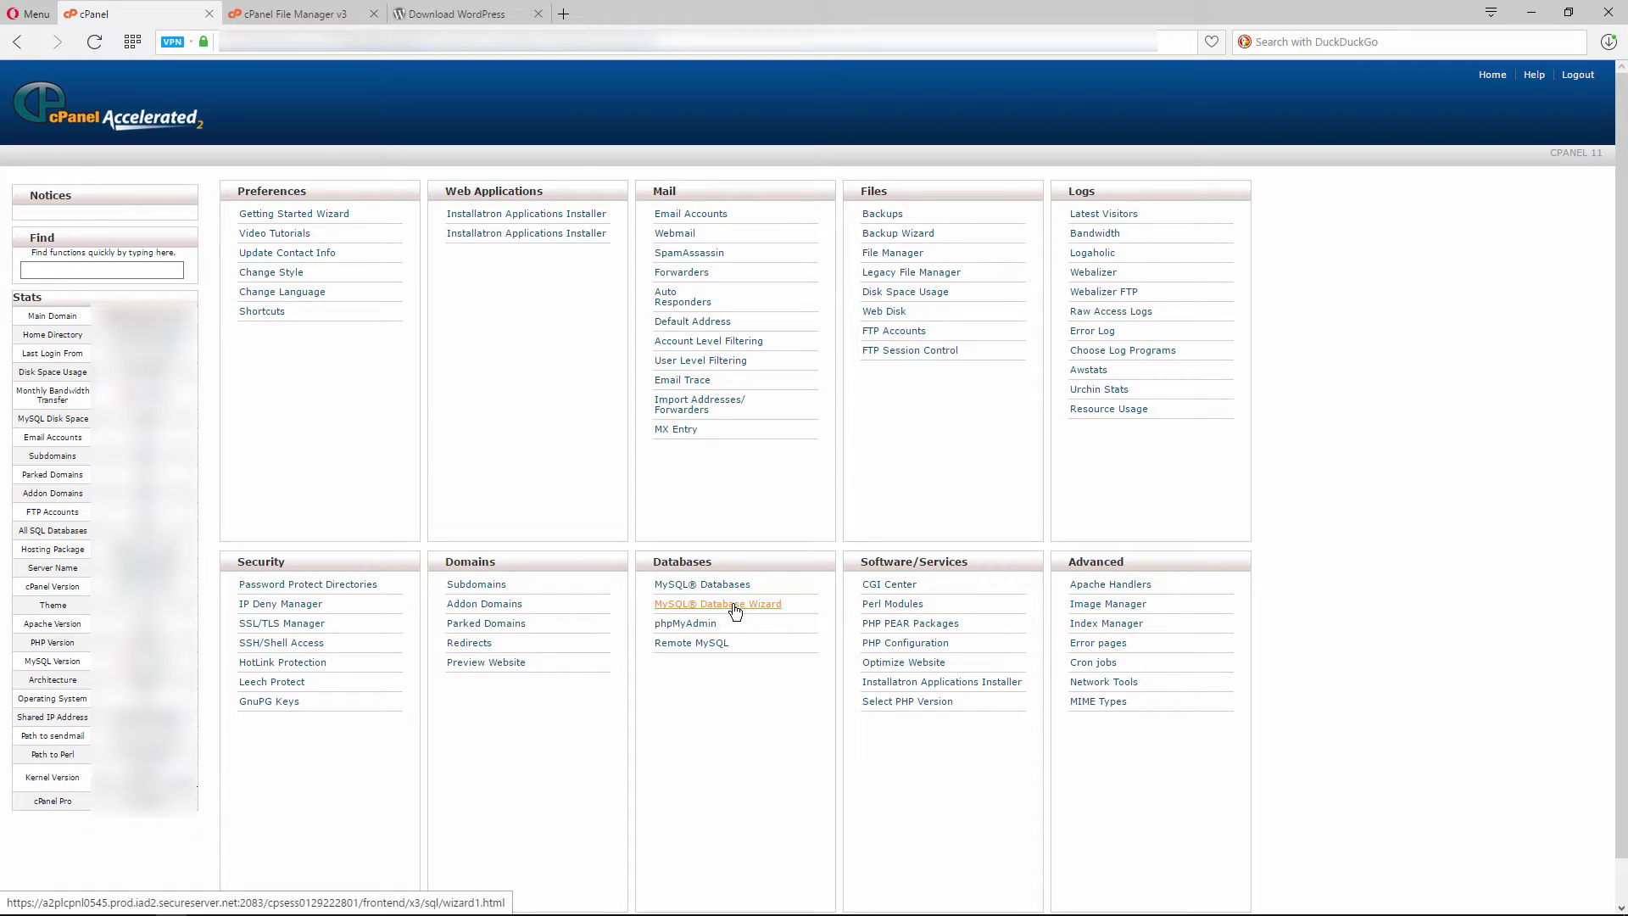
pyautogui.click(734, 611)
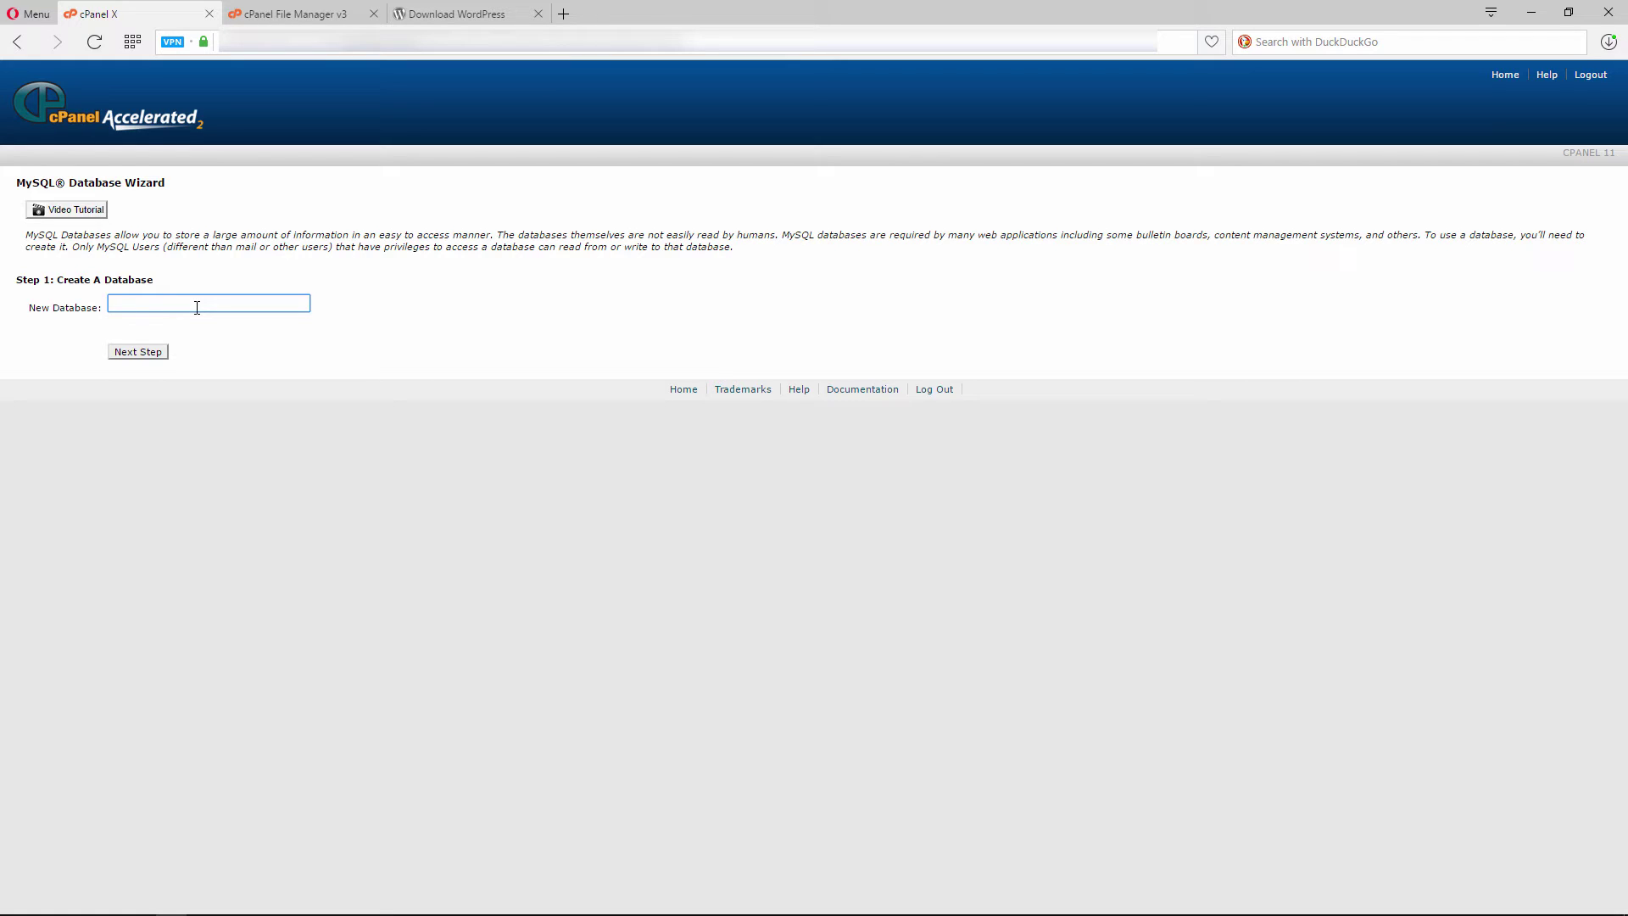
# Create the database from the pasted name, then a user with a copied, generated strong password
pyautogui.hotkey('ctrl', 'v')
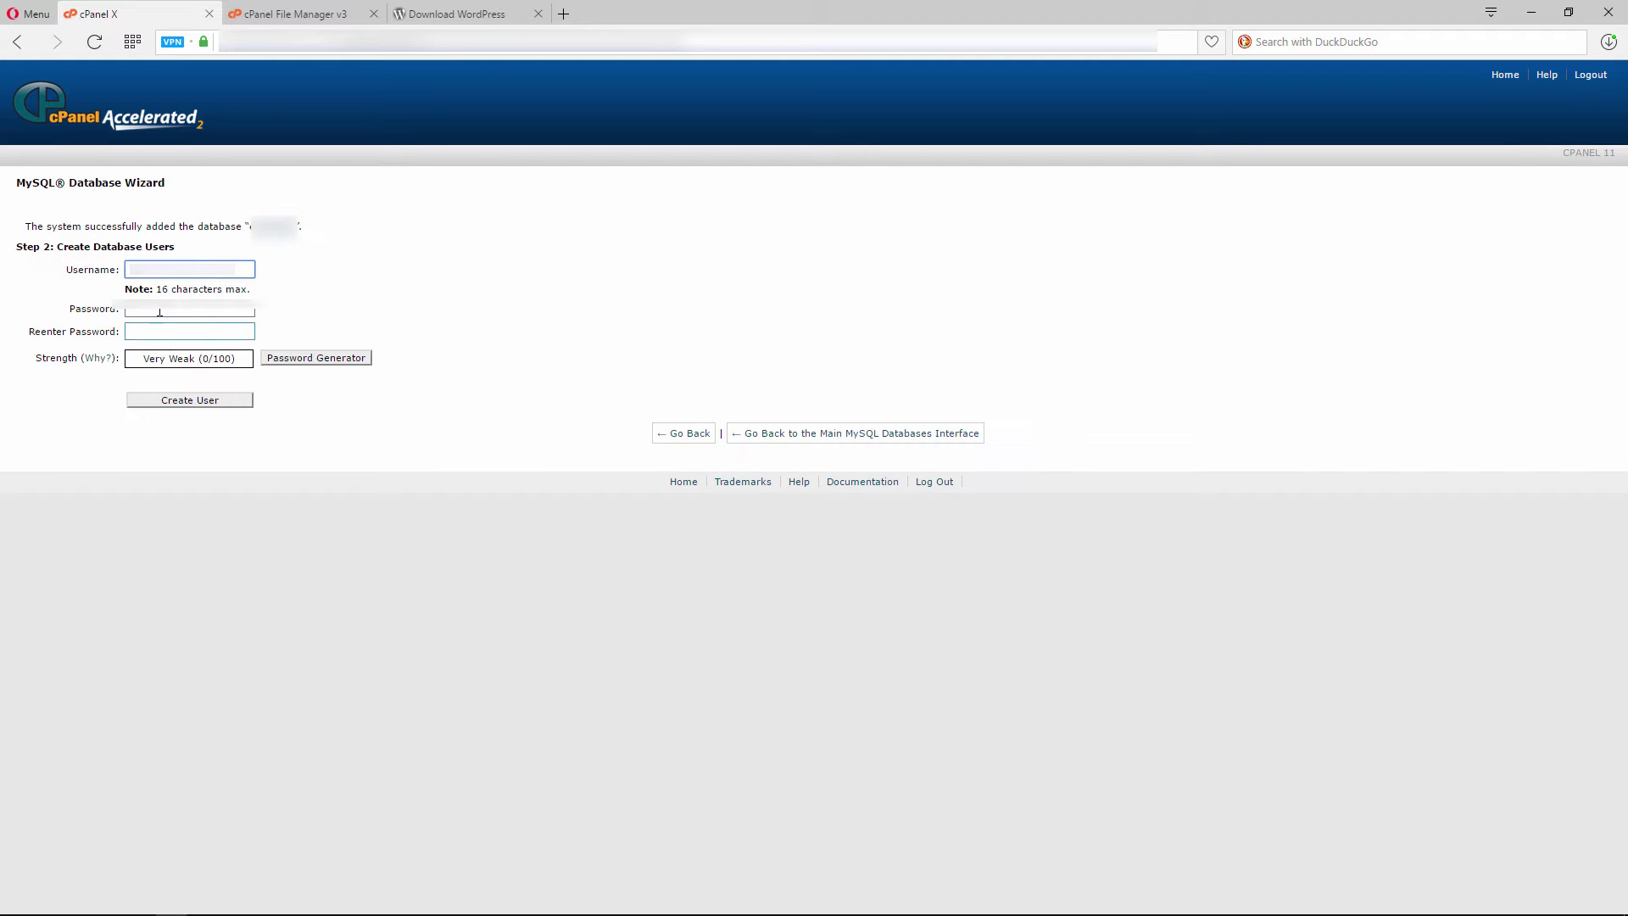
pyautogui.click(170, 309)
pyautogui.click(319, 358)
pyautogui.click(768, 432)
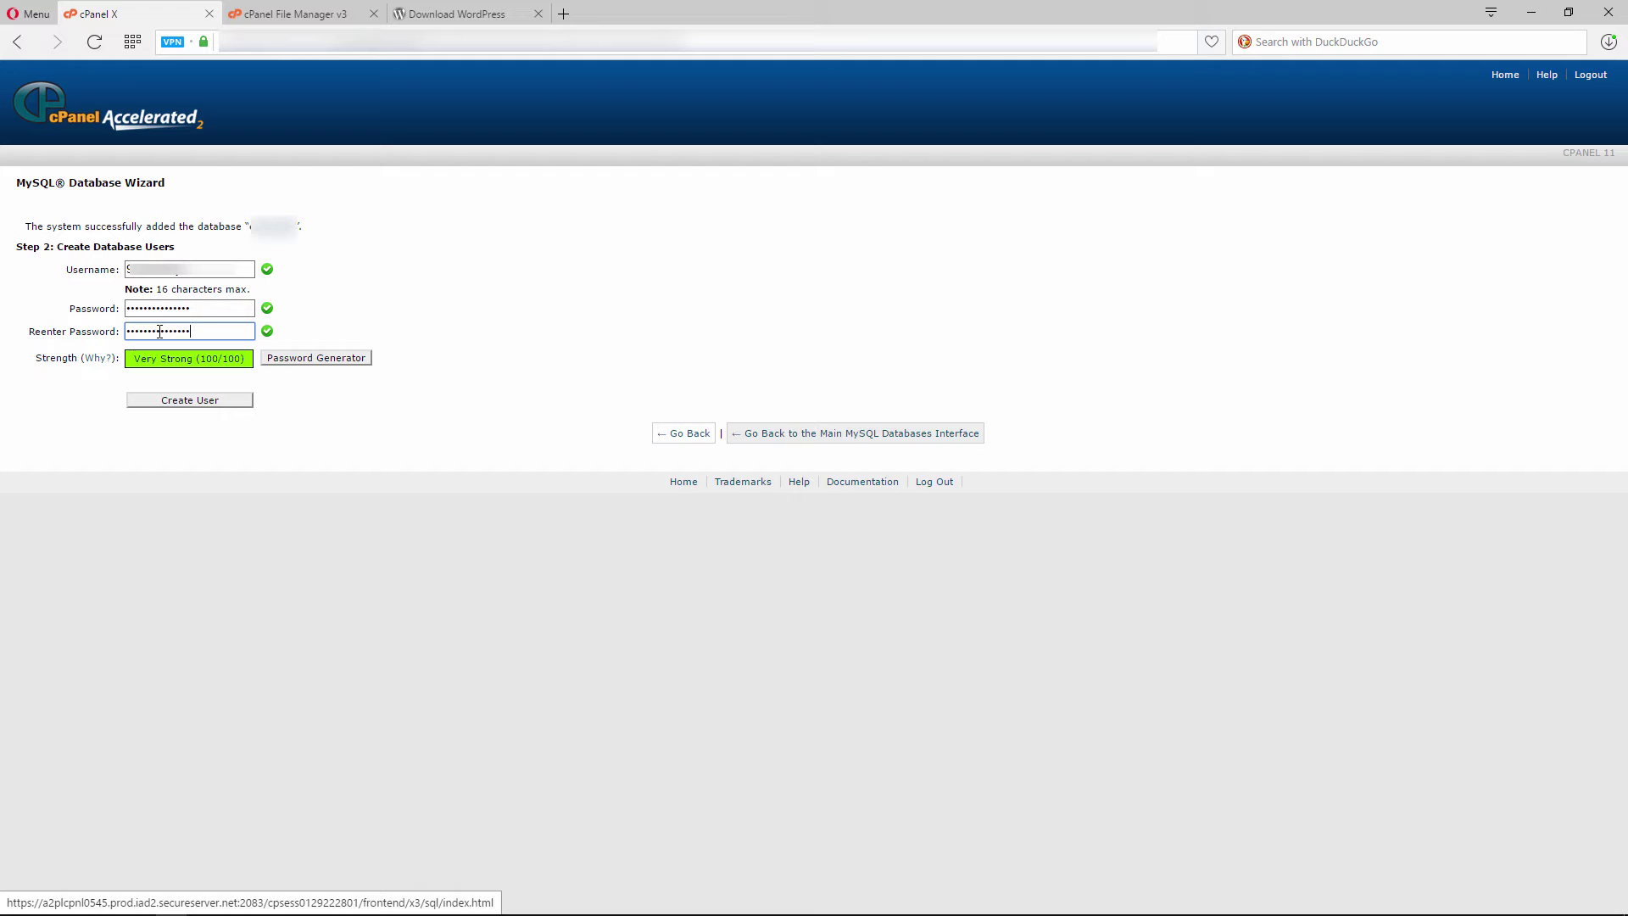
pyautogui.click(206, 401)
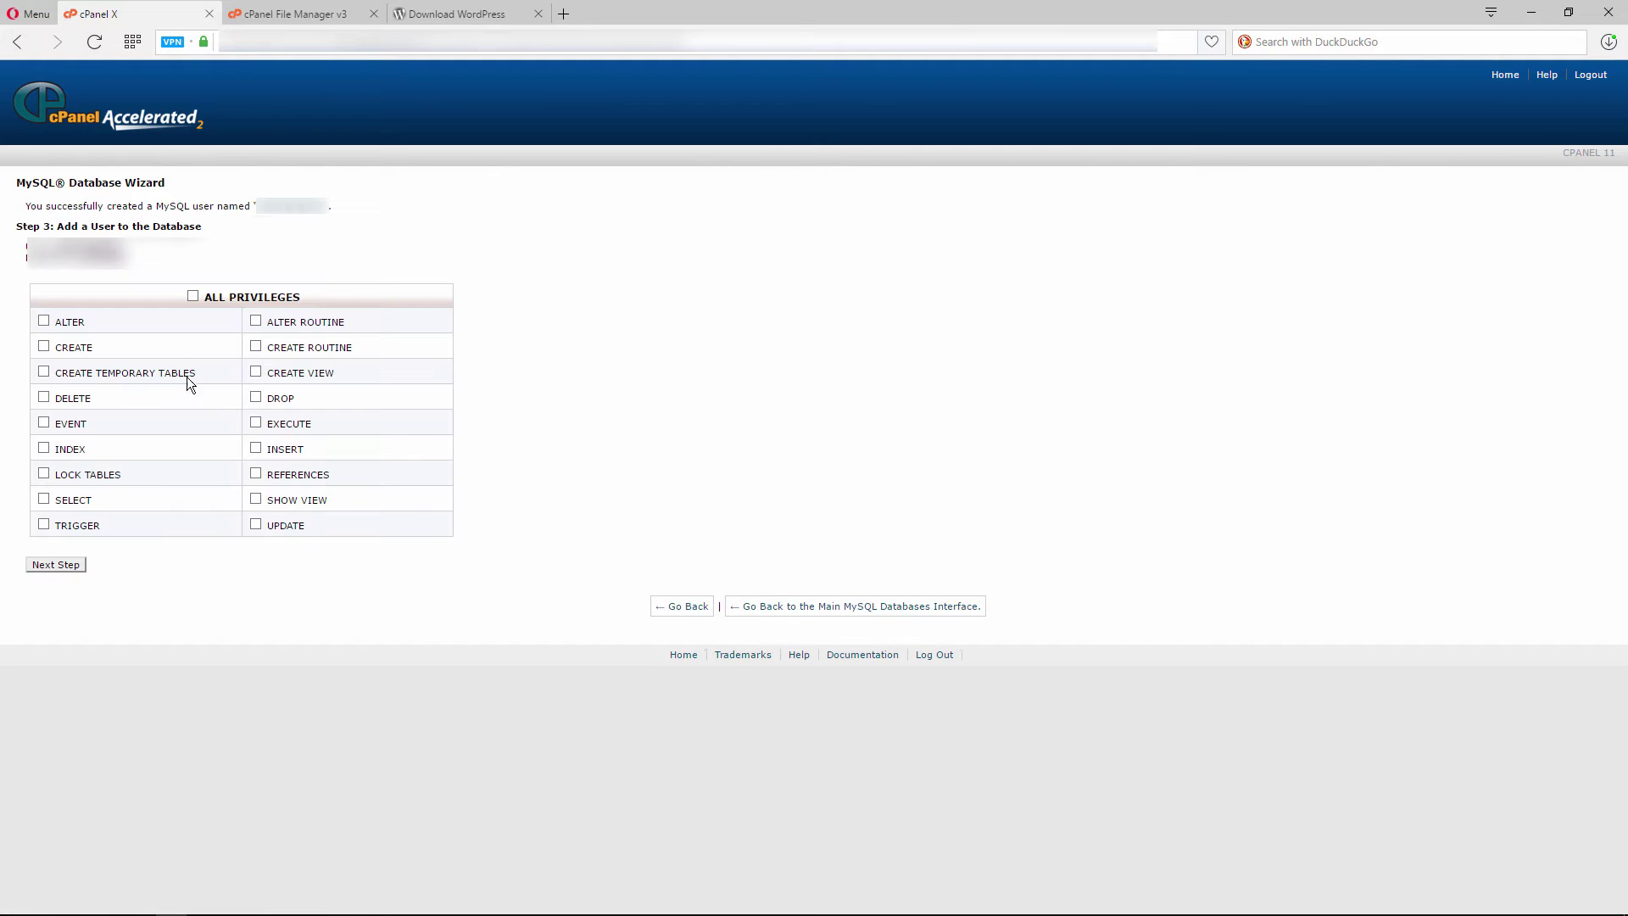
# Tick ALL PRIVILEGES for the new user on the database and complete the wizard
pyautogui.click(193, 296)
pyautogui.click(71, 564)
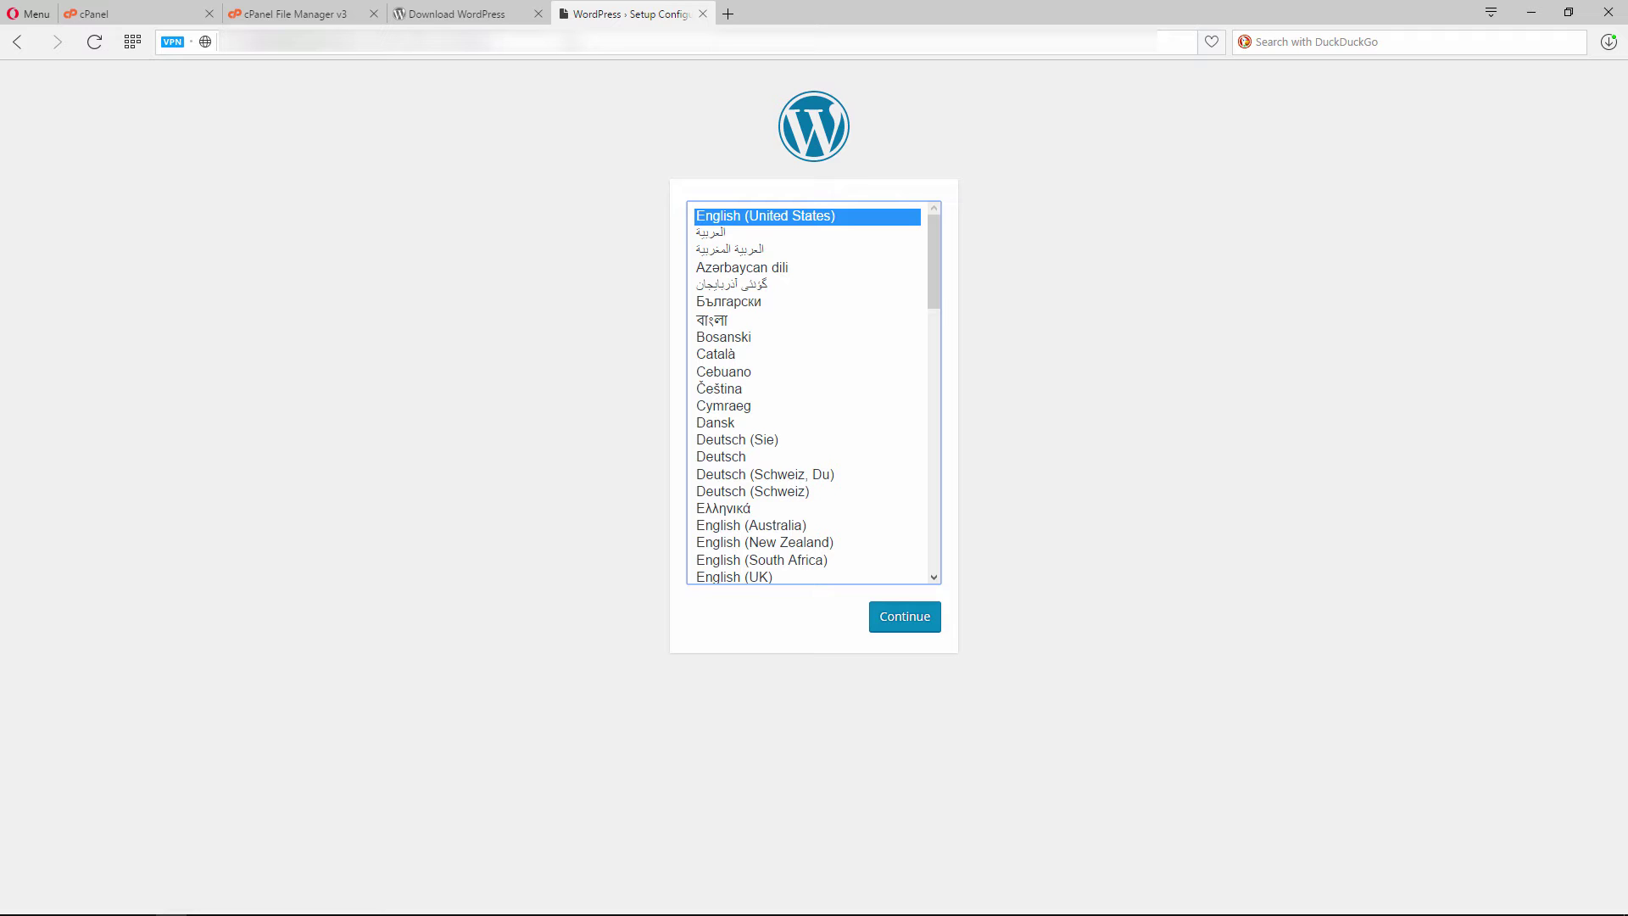
# Continue WordPress setup in English (United States) and get past the Let's go! welcome screen
pyautogui.click(896, 609)
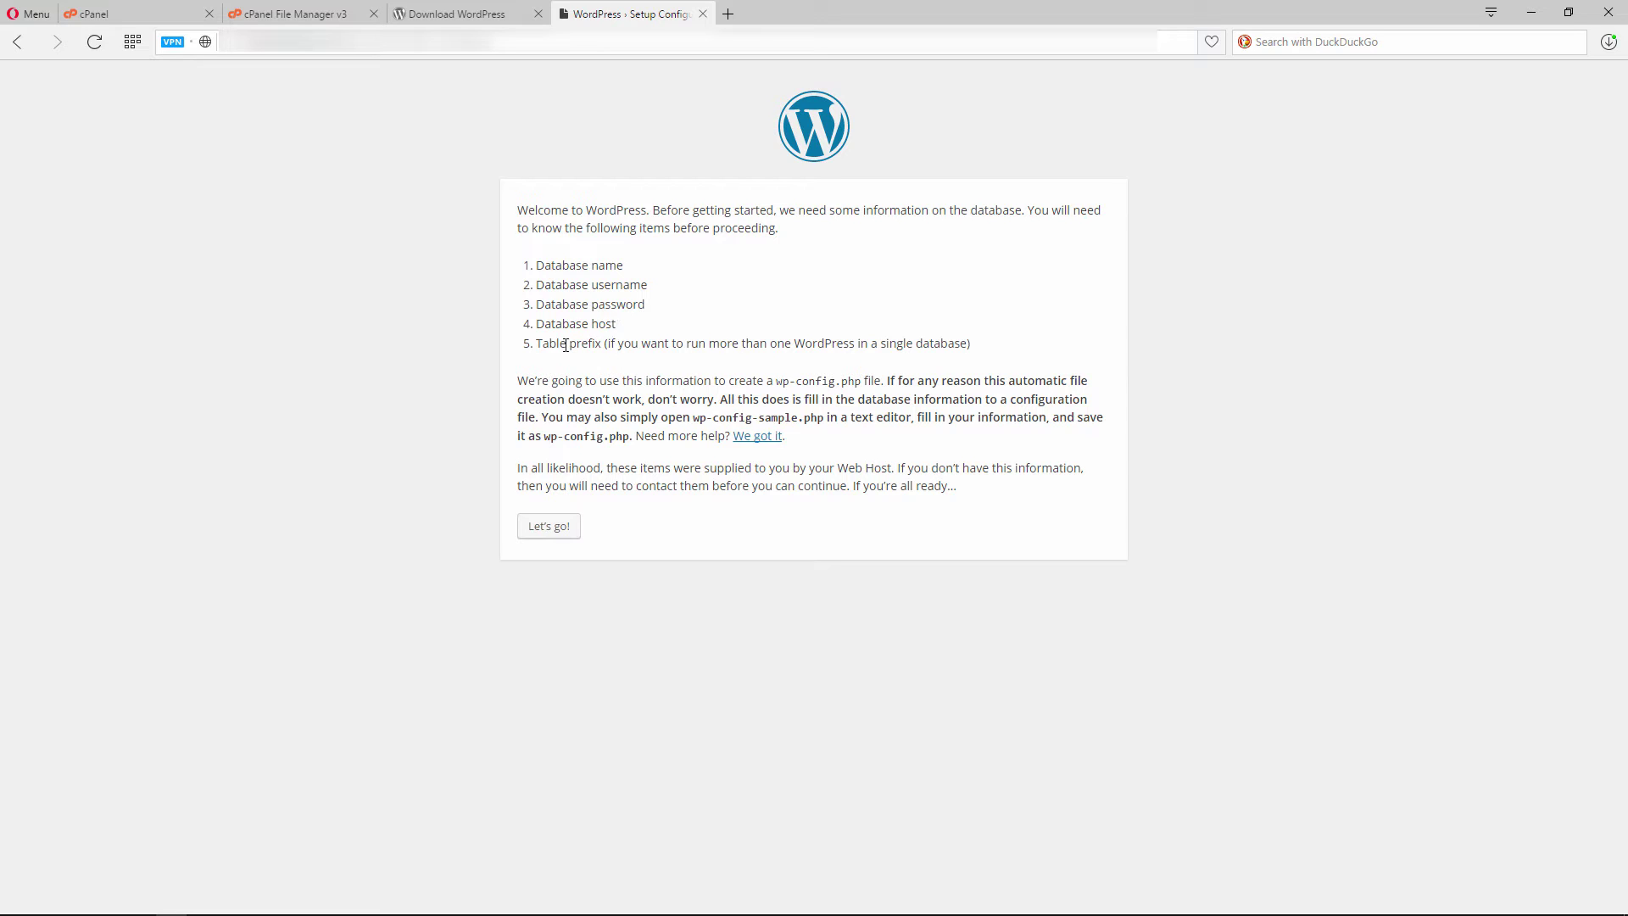
pyautogui.click(563, 532)
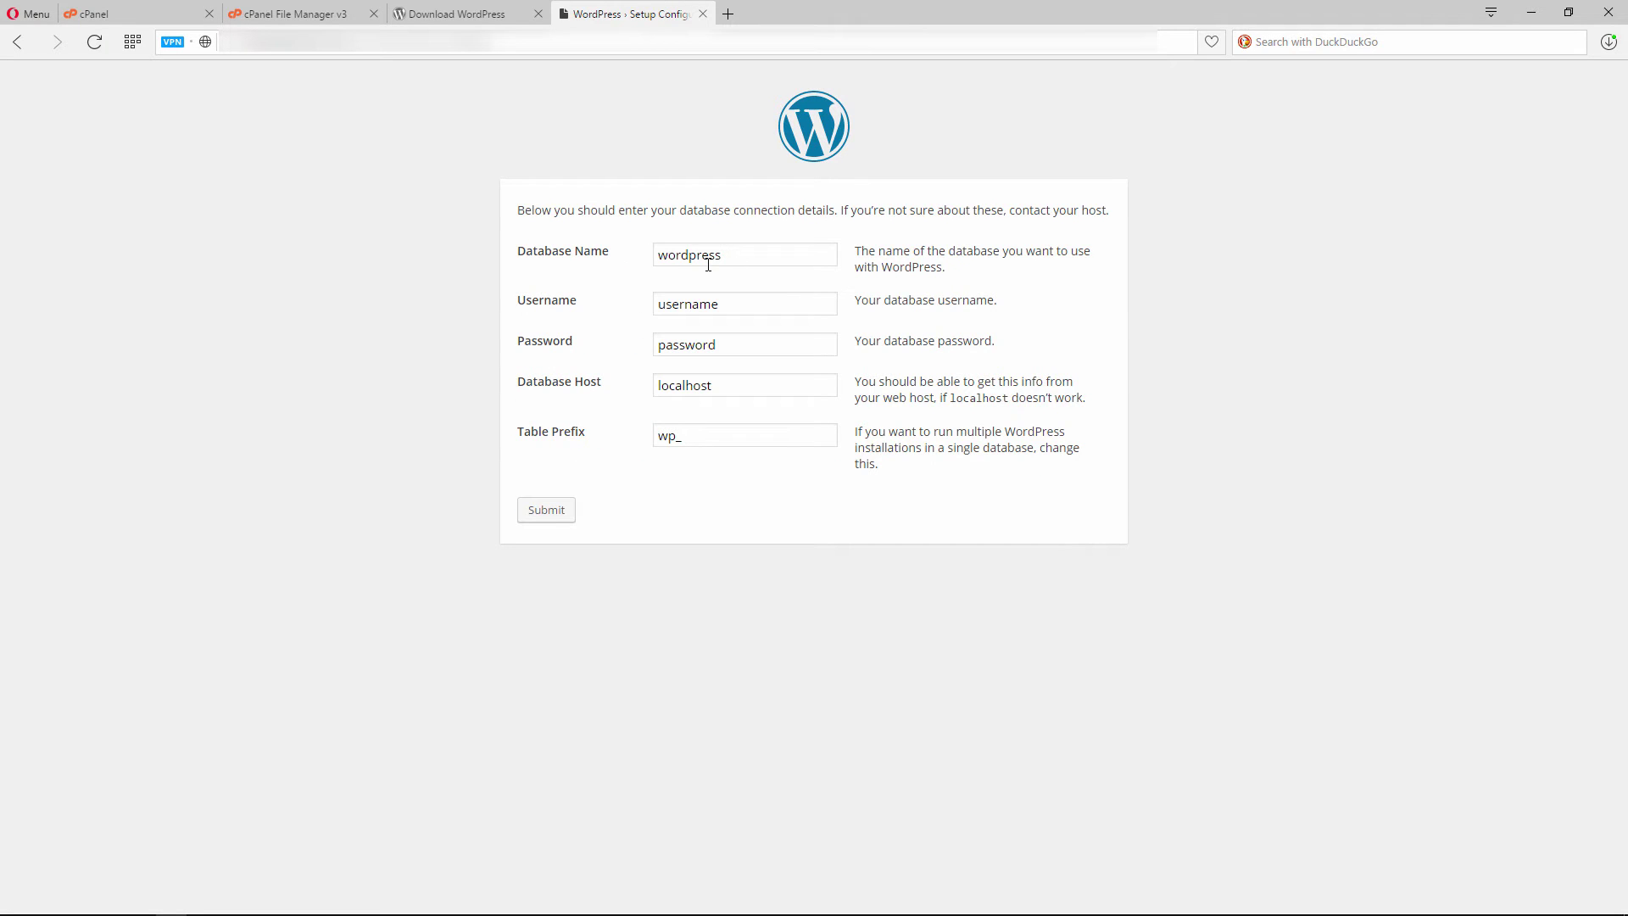
# Enter the database name, user and pasted password, set table prefix wp_site2017_, and submit
pyautogui.click(729, 310)
pyautogui.click(702, 344)
pyautogui.doubleClick(697, 342)
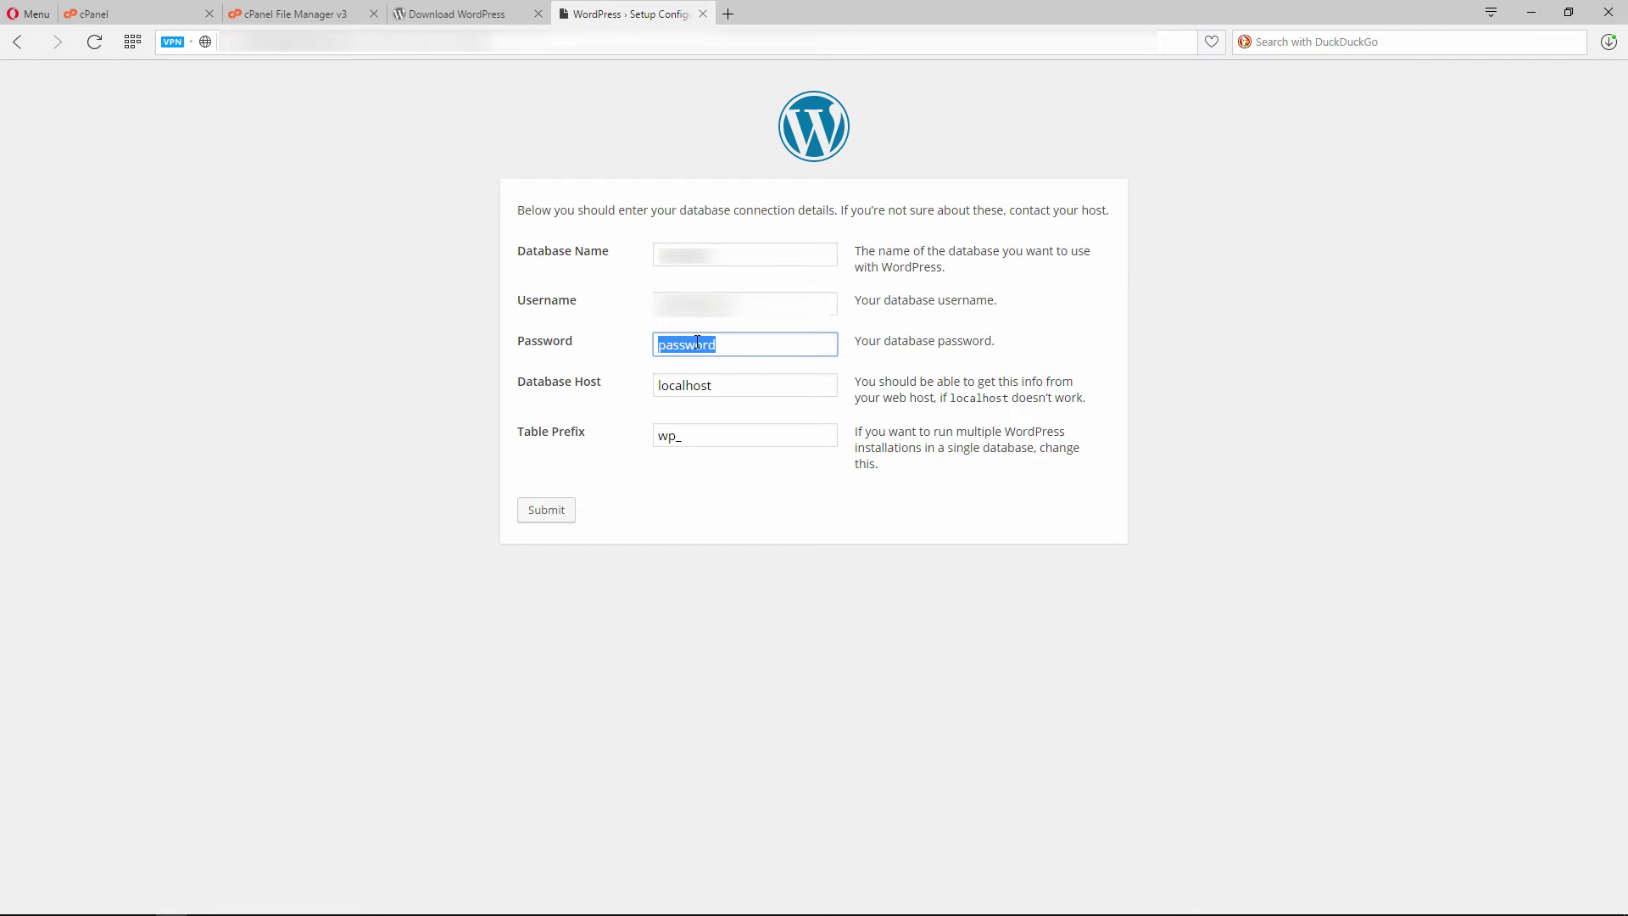
pyautogui.hotkey('ctrl', 'v')
pyautogui.doubleClick(665, 436)
pyautogui.write('wp_site2017_')
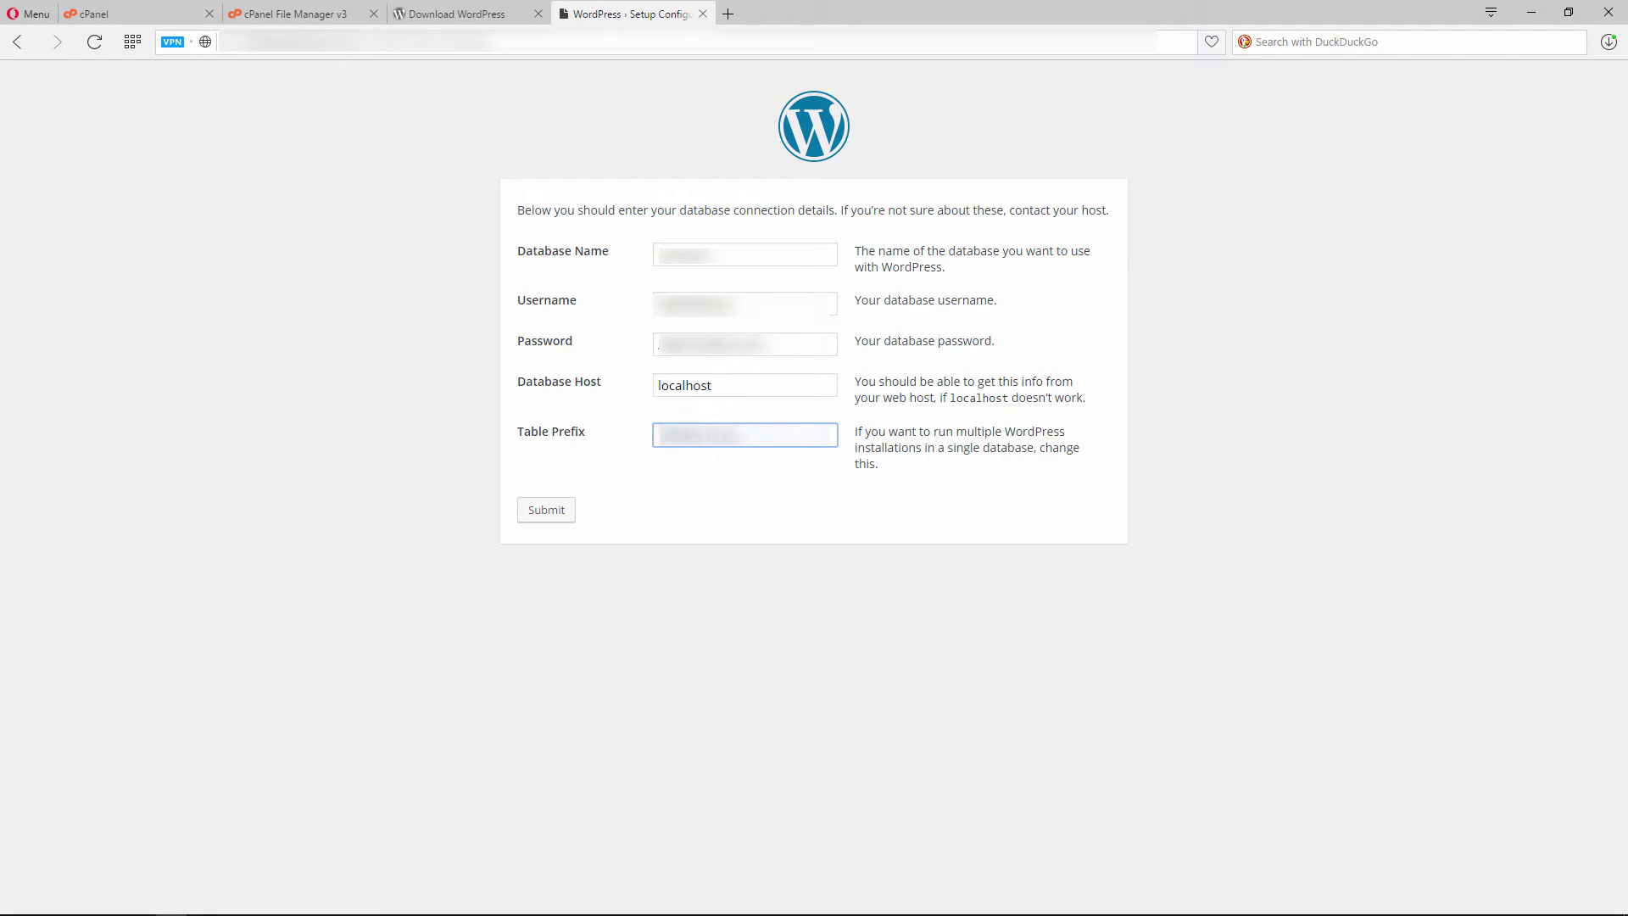
pyautogui.click(552, 511)
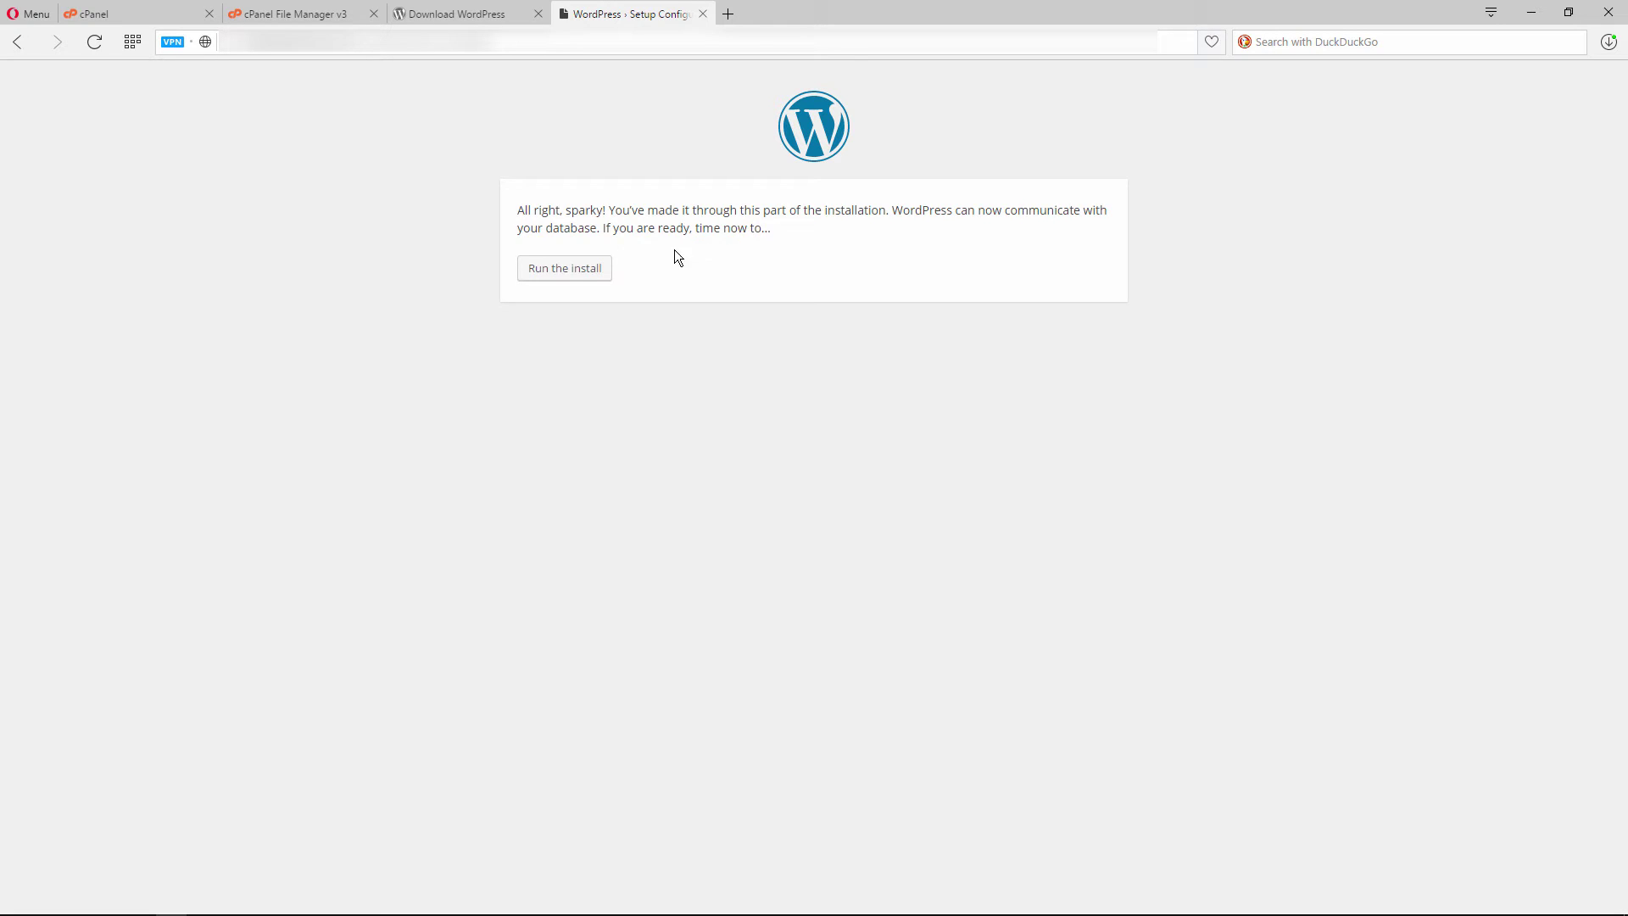
# Create the 'Installation' site with an admin username, the suggested password and a pasted e-mail
pyautogui.click(565, 269)
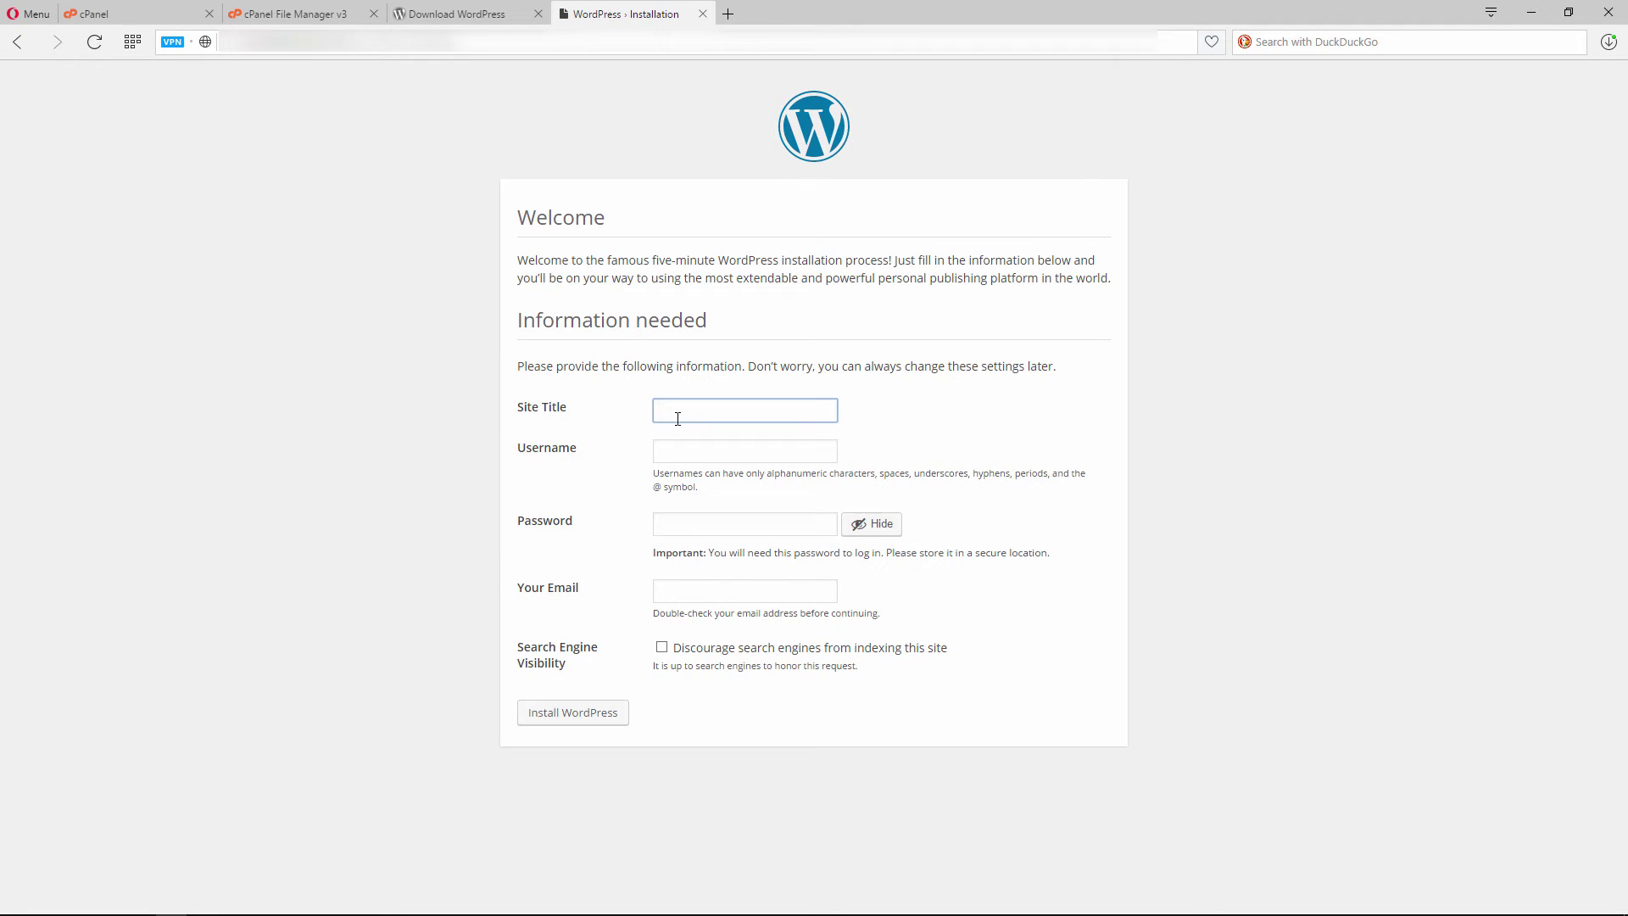
pyautogui.write('Installation')
pyautogui.click(703, 451)
pyautogui.write('admin')
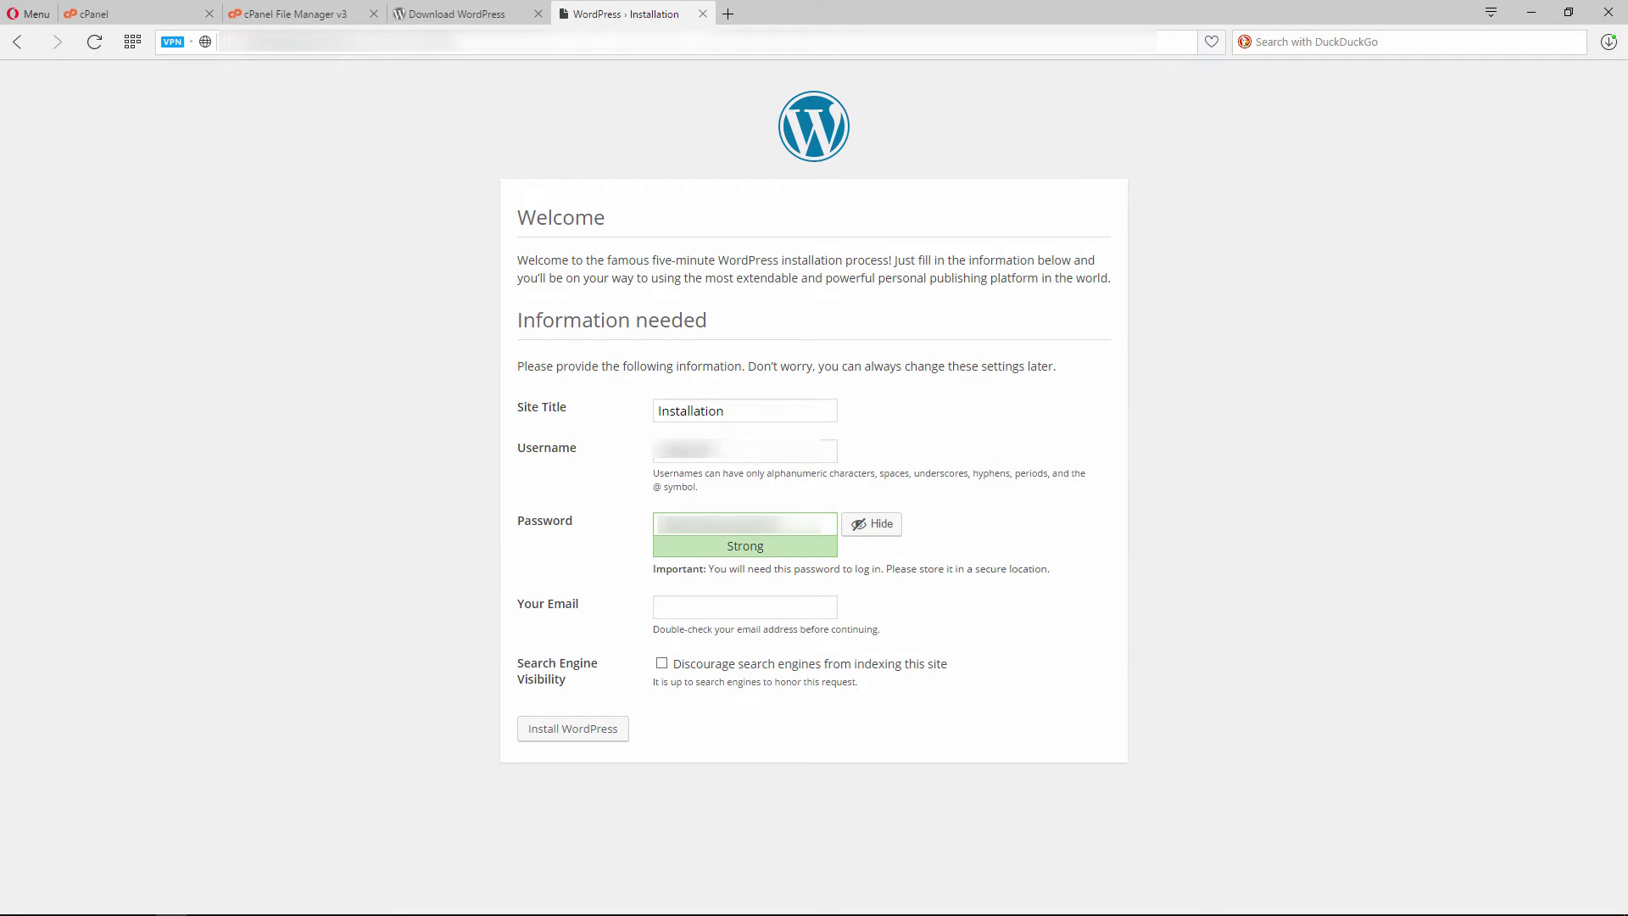
pyautogui.tripleClick(806, 534)
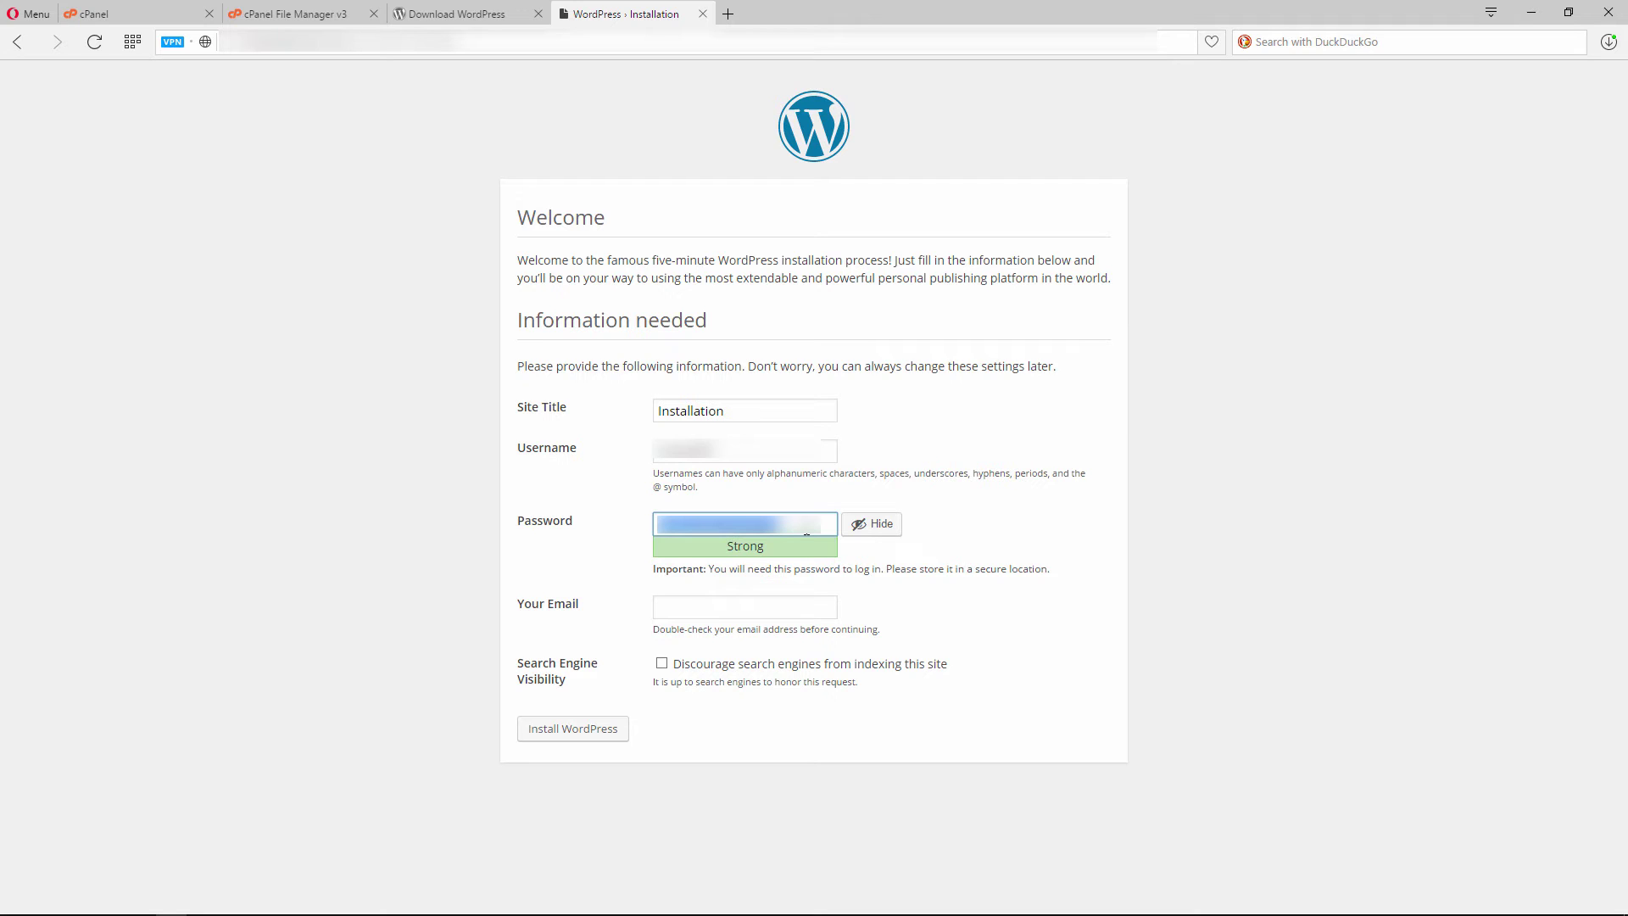
pyautogui.click(688, 614)
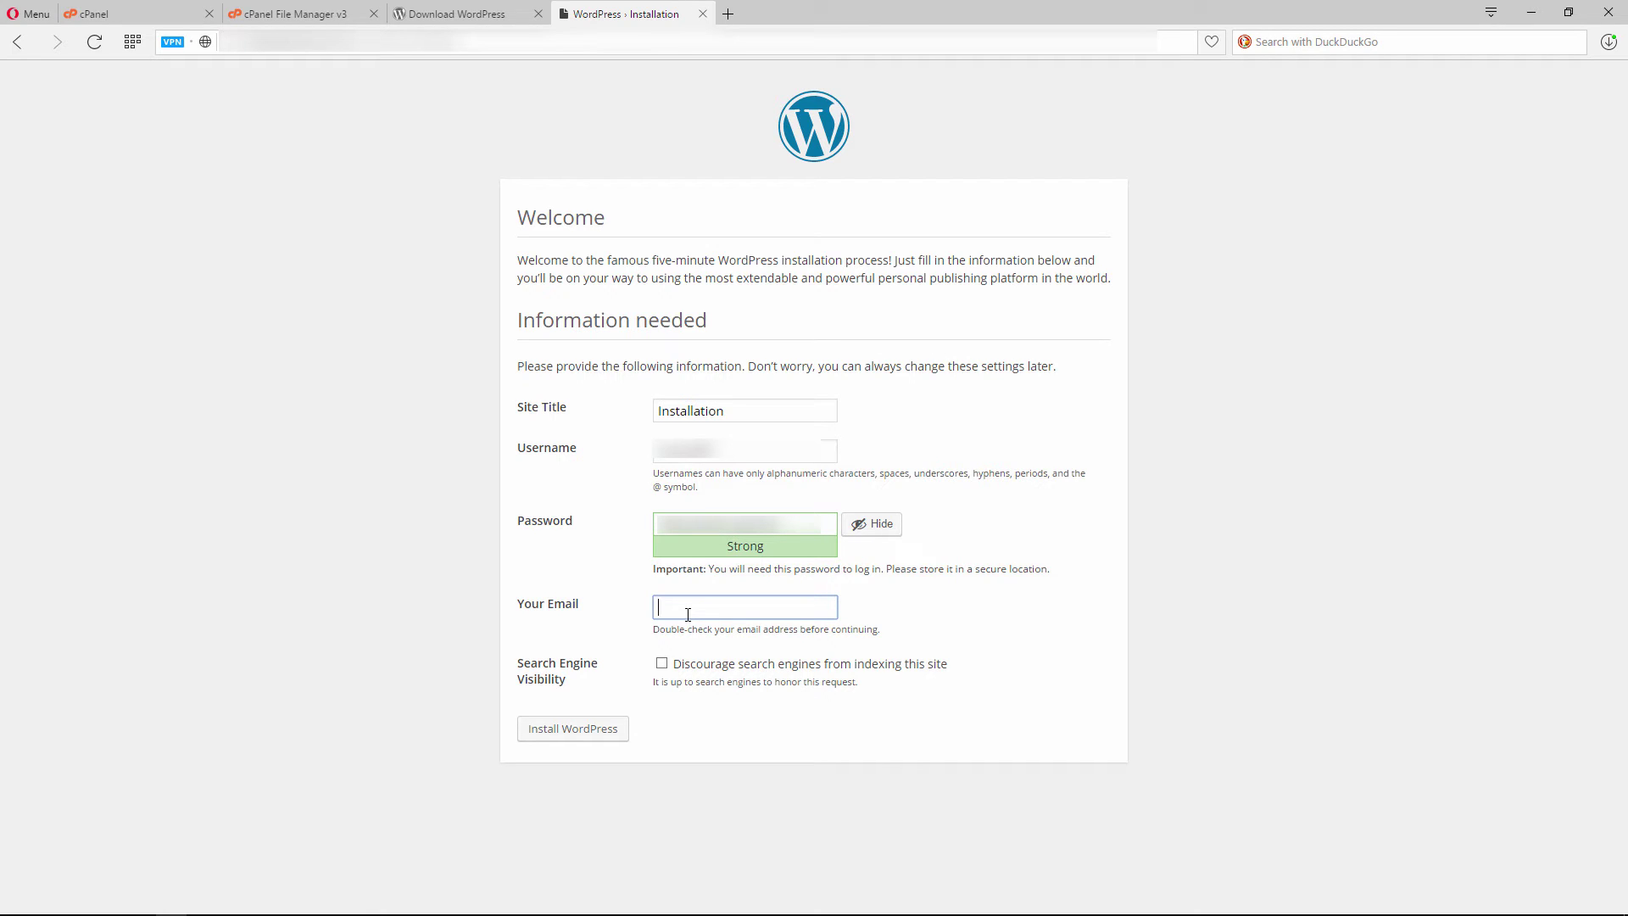
pyautogui.hotkey('ctrl', 'v')
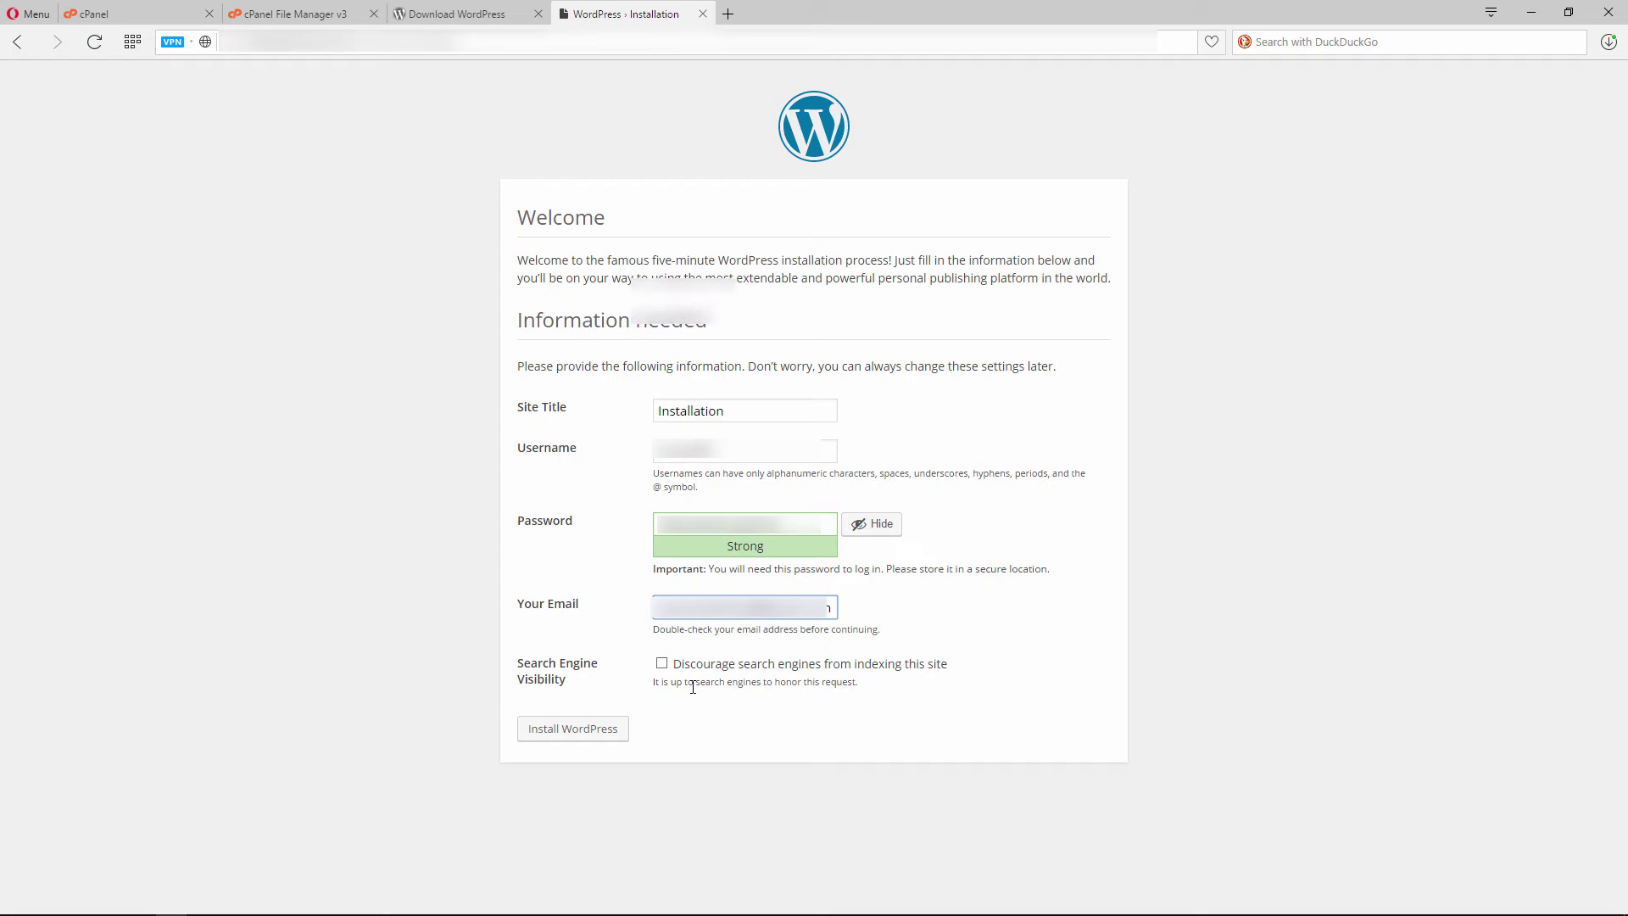
pyautogui.click(569, 731)
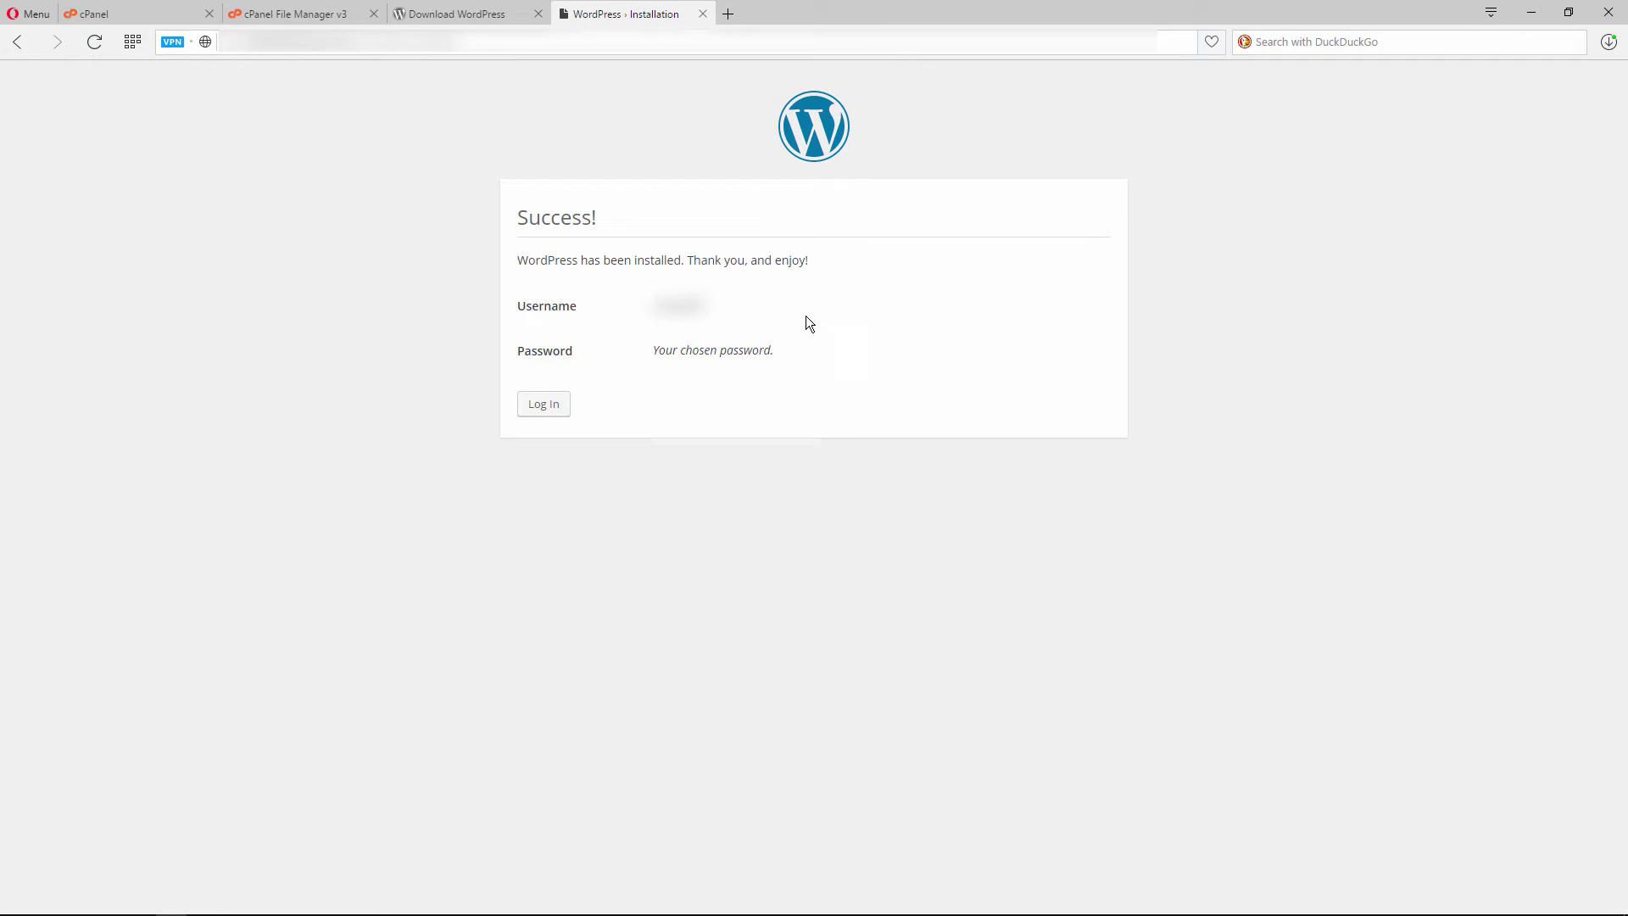
# Log in to WordPress with the pasted admin username and password
pyautogui.click(542, 406)
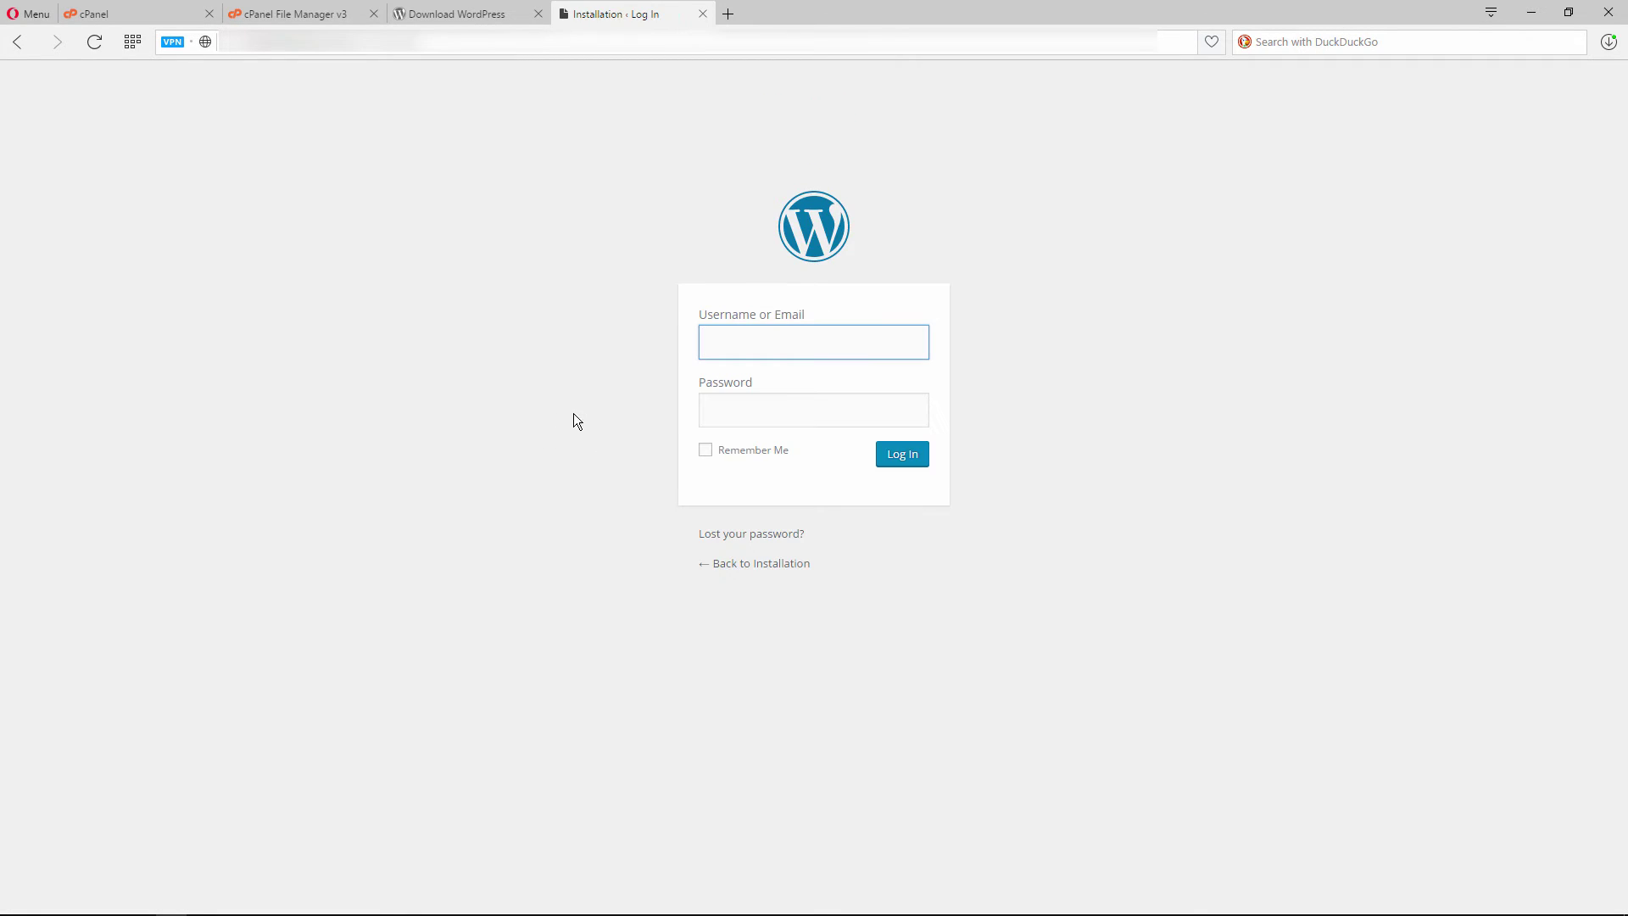
pyautogui.hotkey('ctrl', 'v')
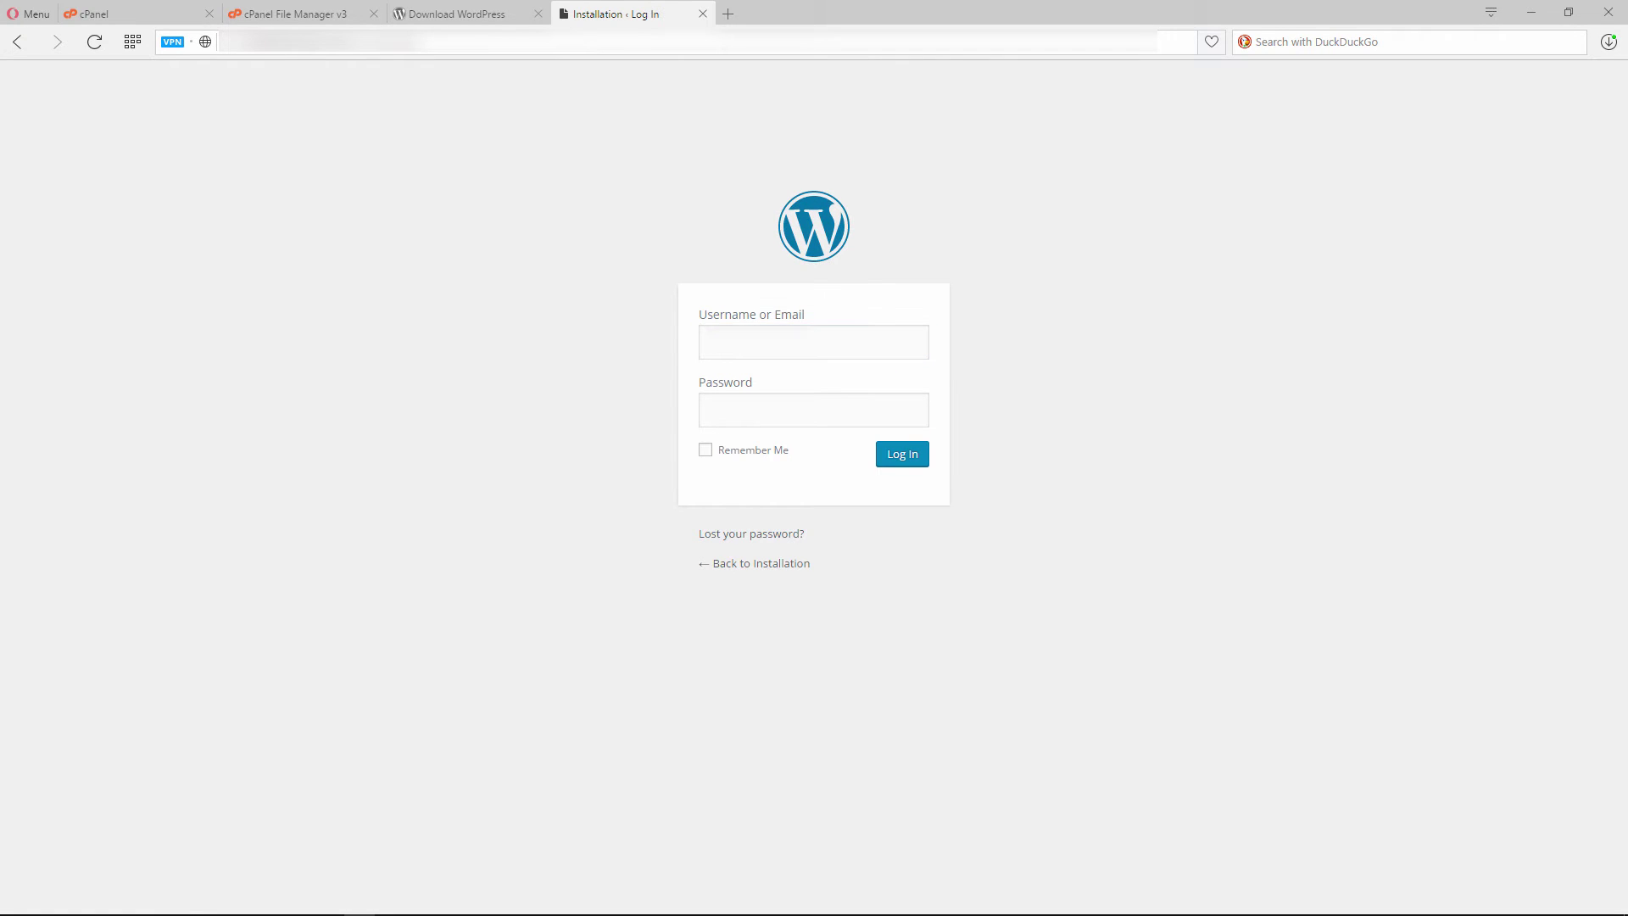
pyautogui.click(872, 414)
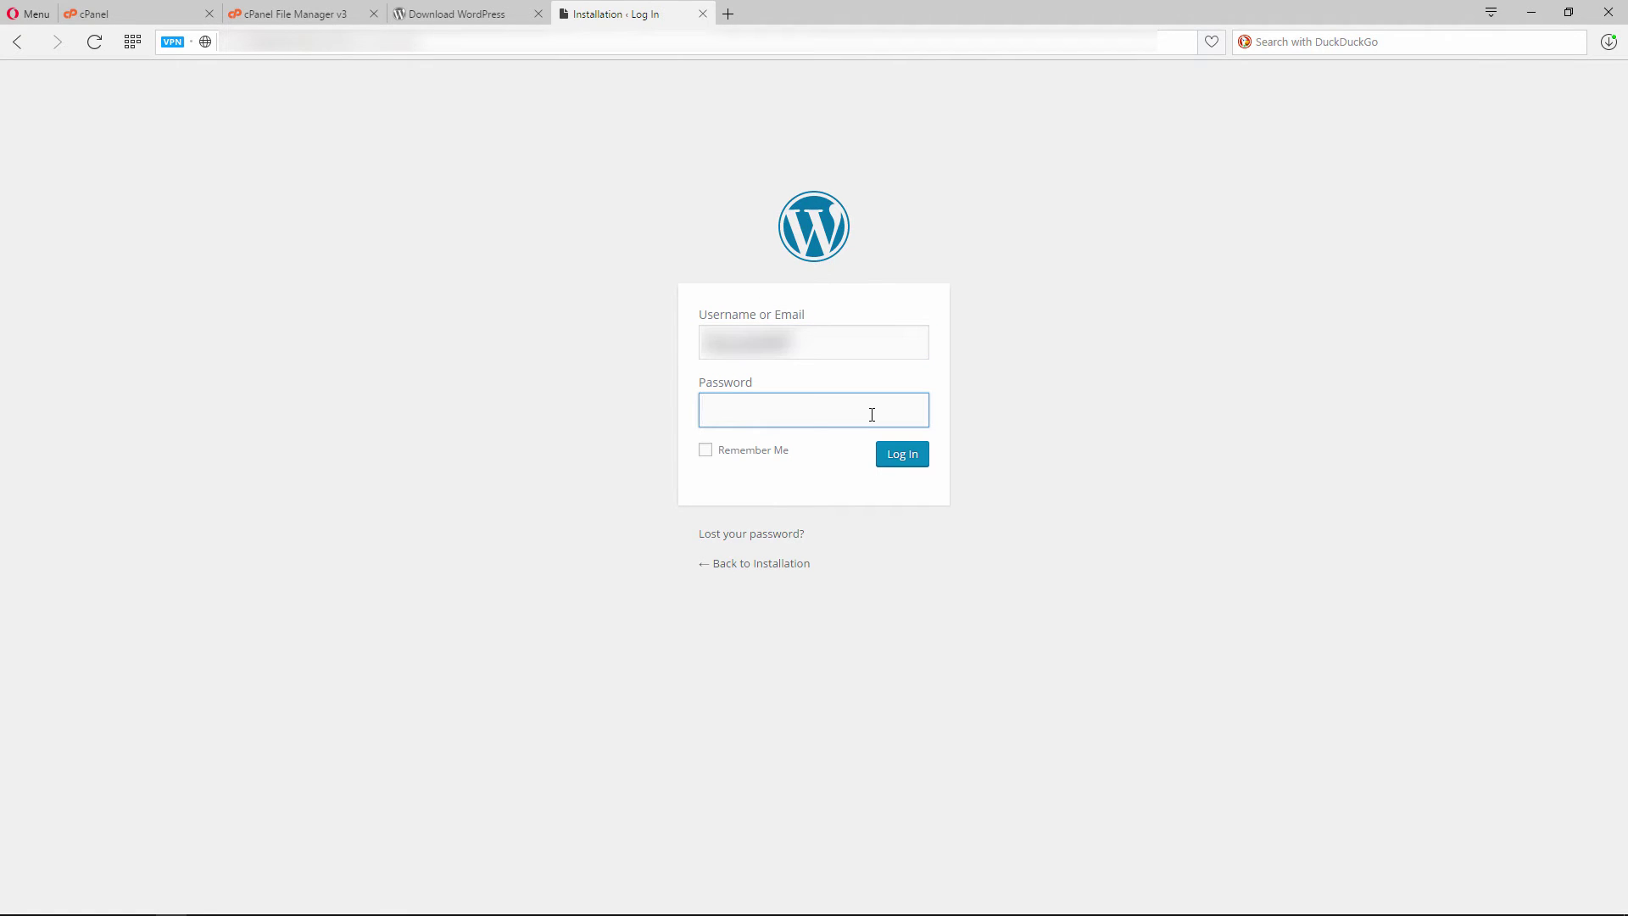
pyautogui.hotkey('ctrl', 'v')
pyautogui.click(890, 444)
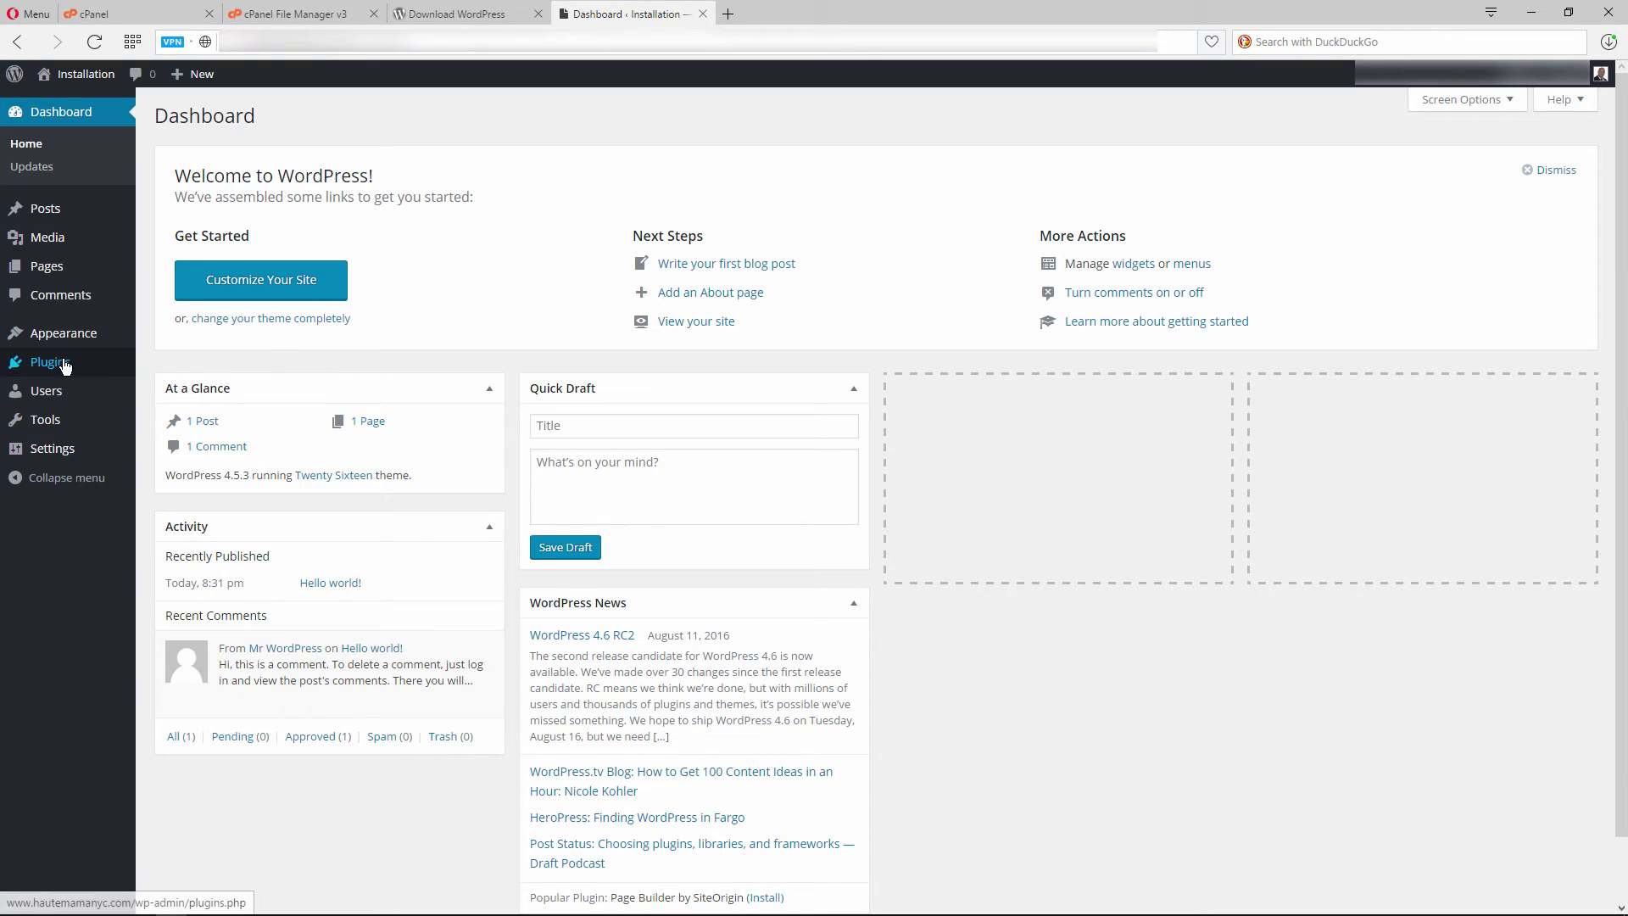
# Install and activate WP Super Cache from Plugins > Add New, then return to FileZilla
pyautogui.moveTo(61, 363)
pyautogui.click(178, 390)
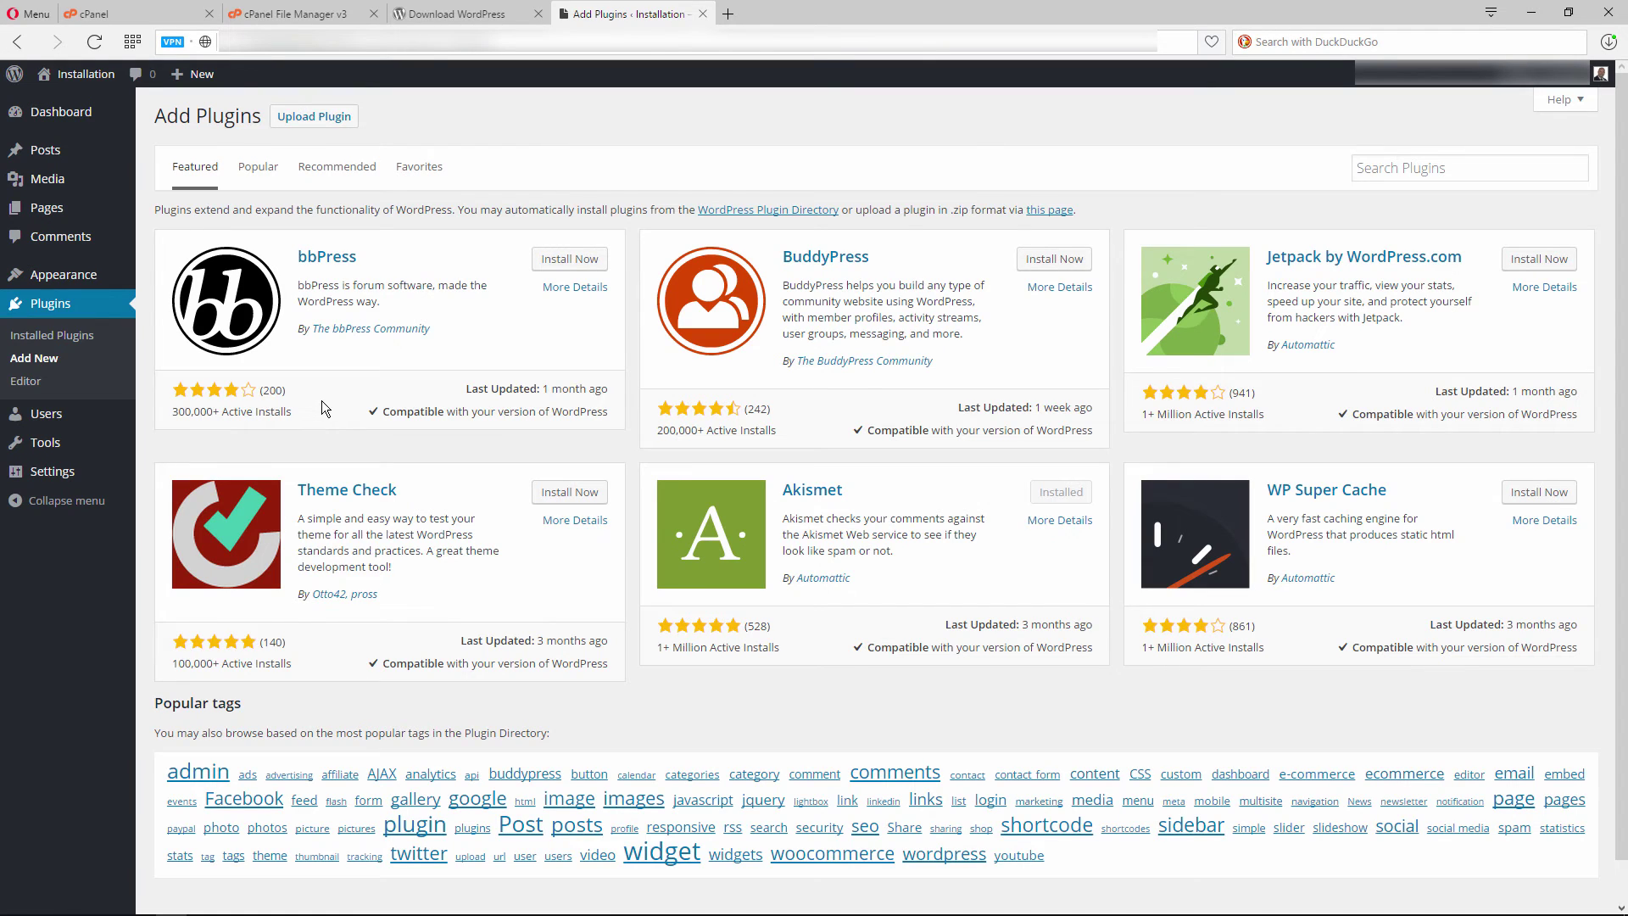
pyautogui.click(1526, 498)
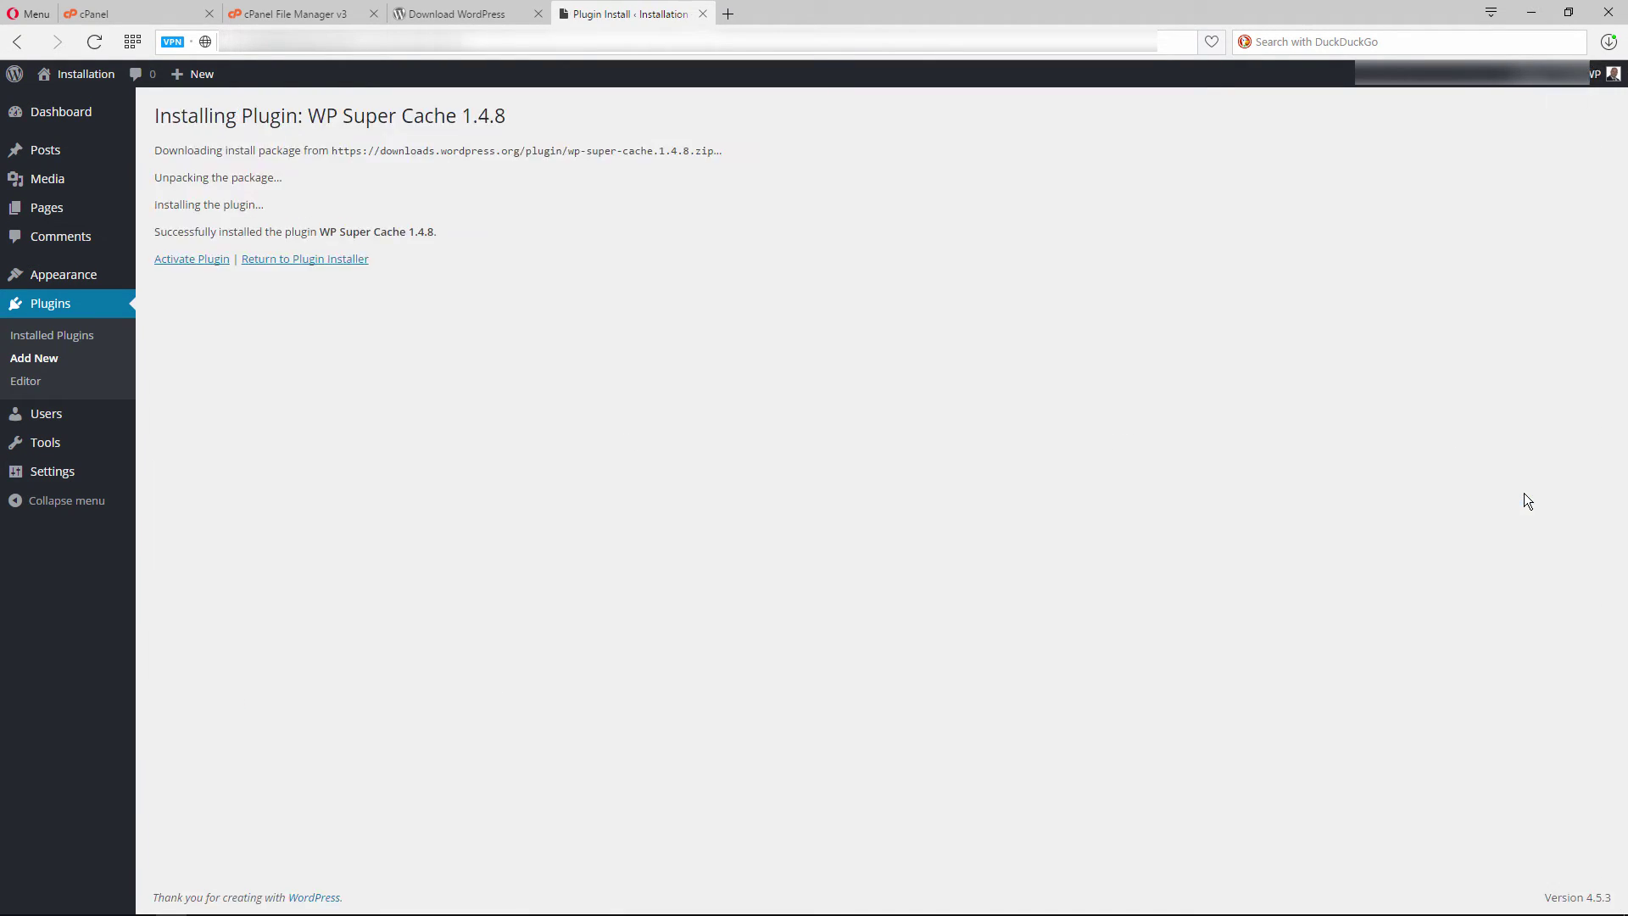
pyautogui.click(188, 258)
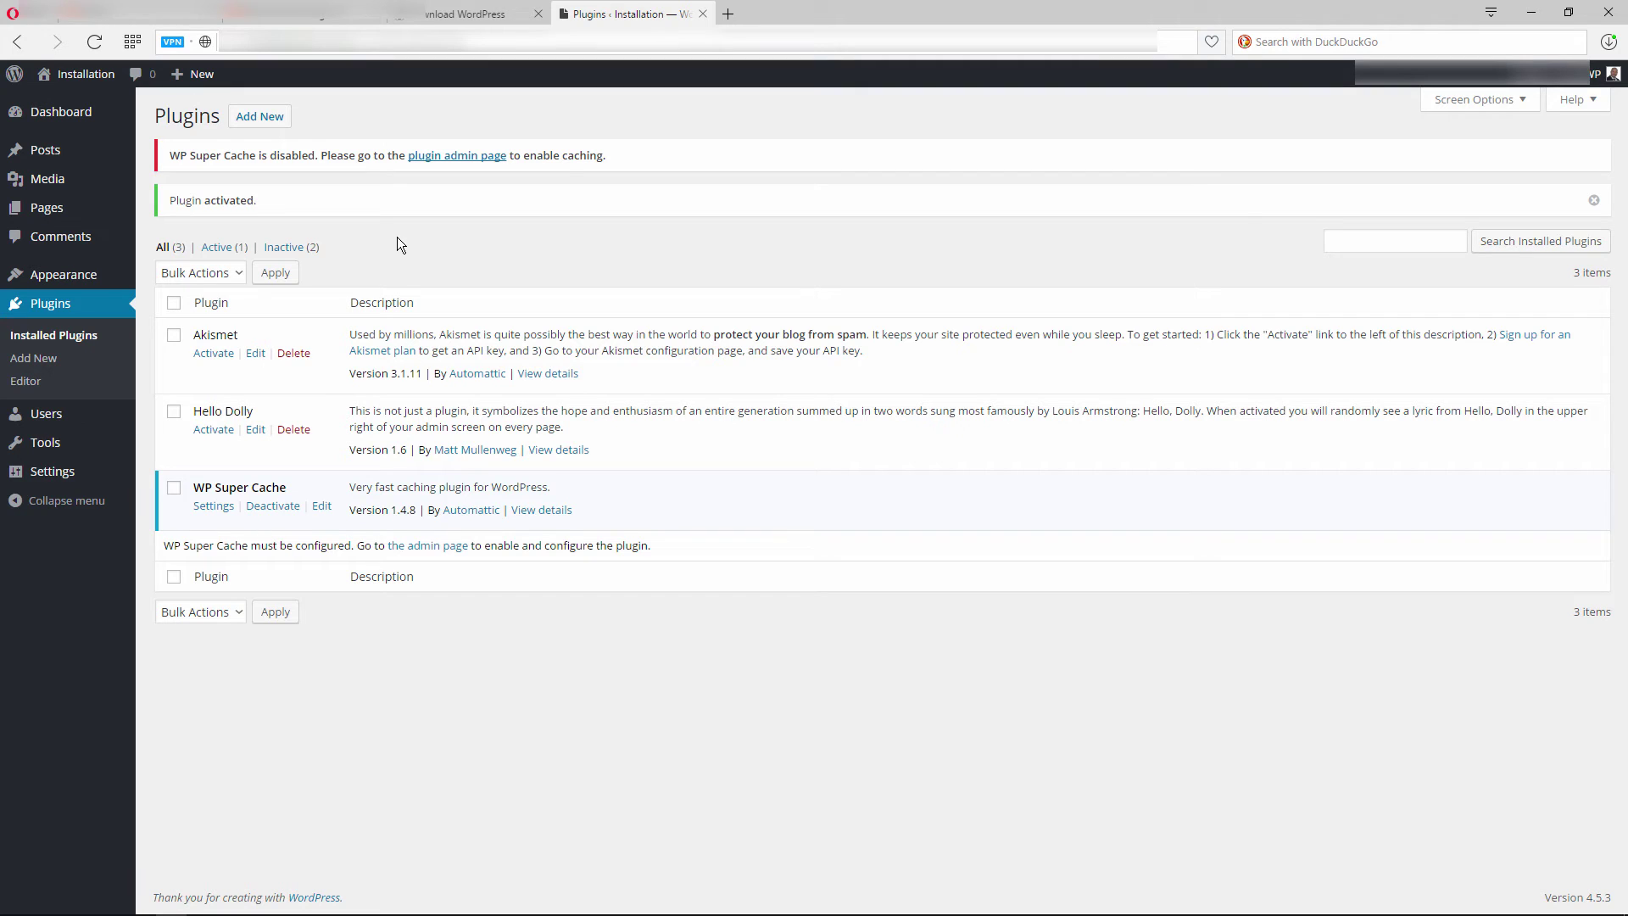
pyautogui.press('super+Tab')
pyautogui.click(929, 361)
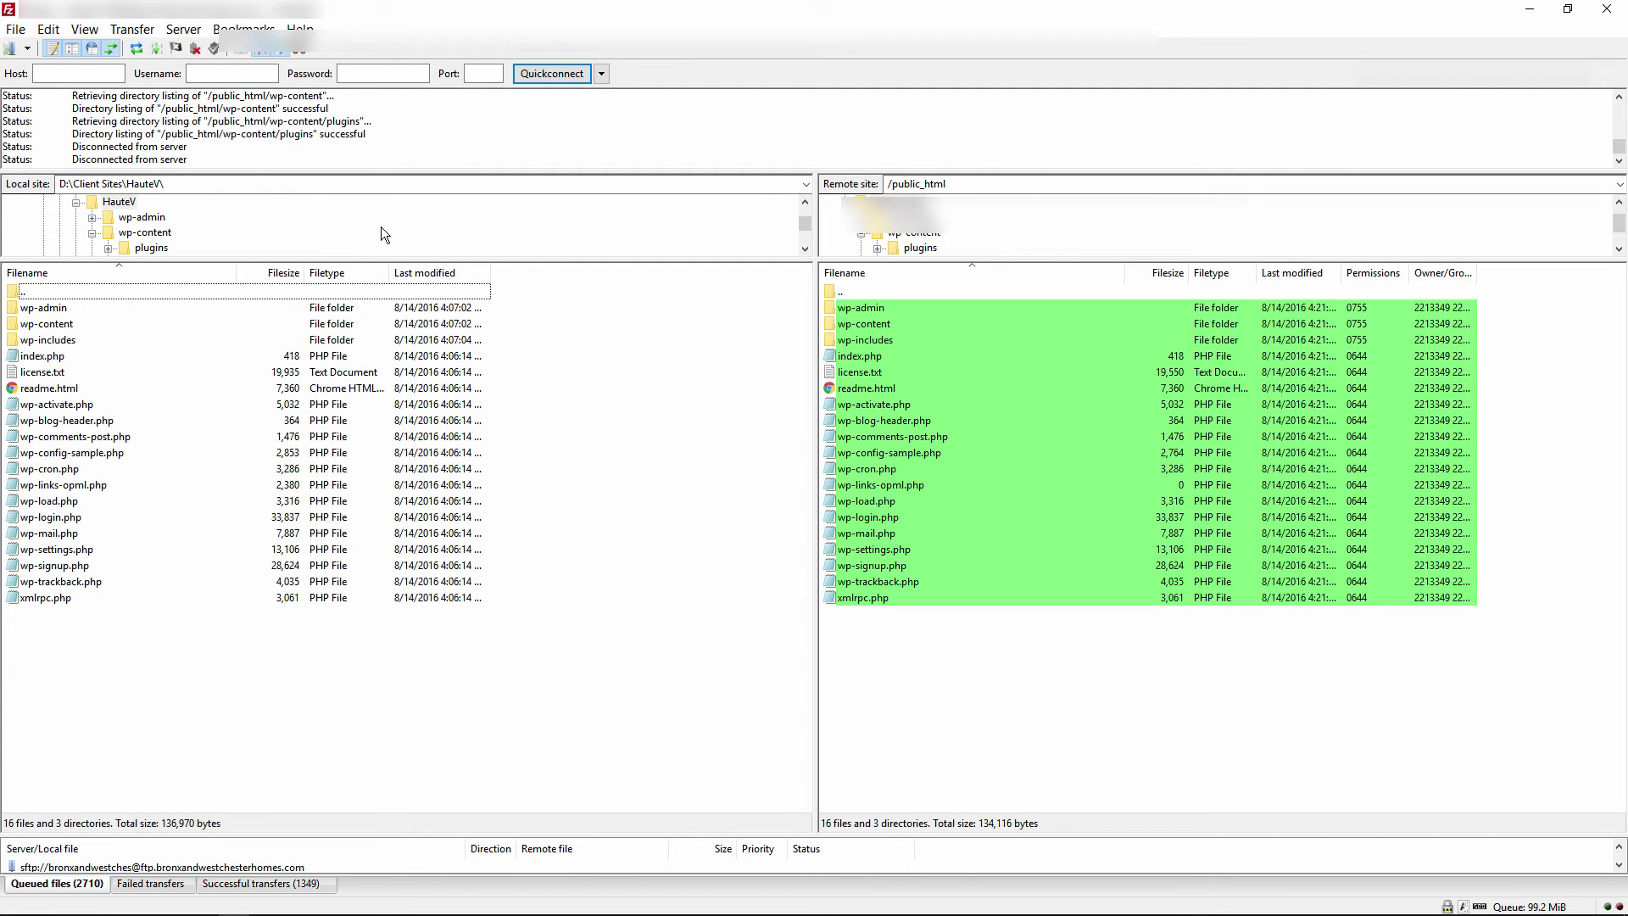
# Download the server's wp-content/plugins/wp-super-cache folder locally, then go back to the browser
pyautogui.doubleClick(888, 320)
pyautogui.doubleClick(878, 308)
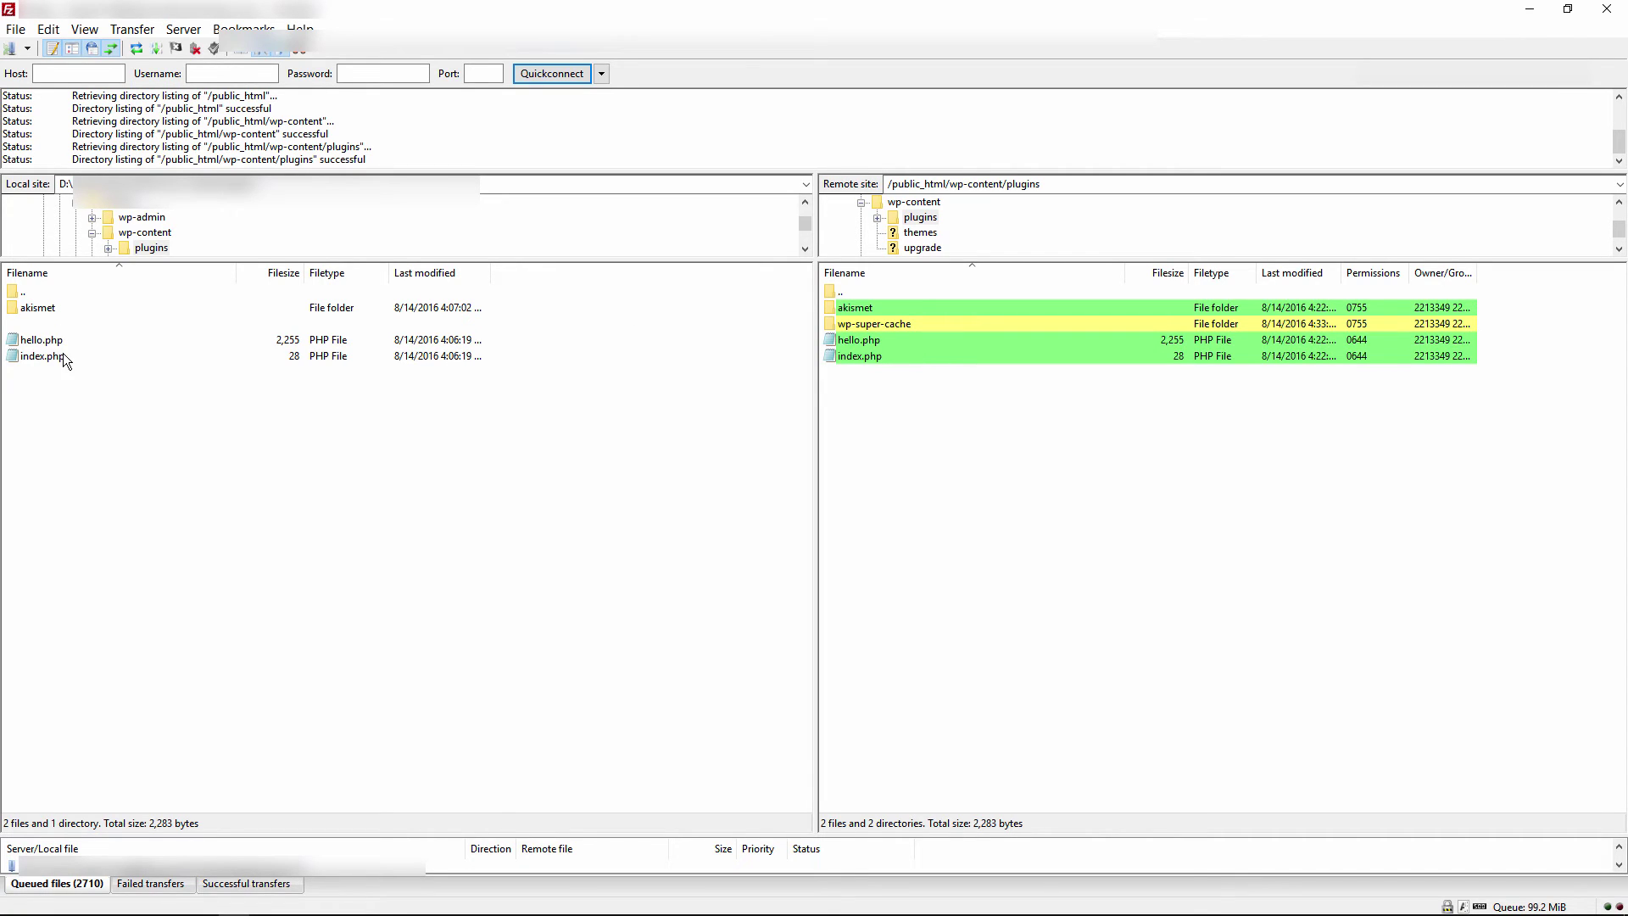
pyautogui.rightClick(875, 324)
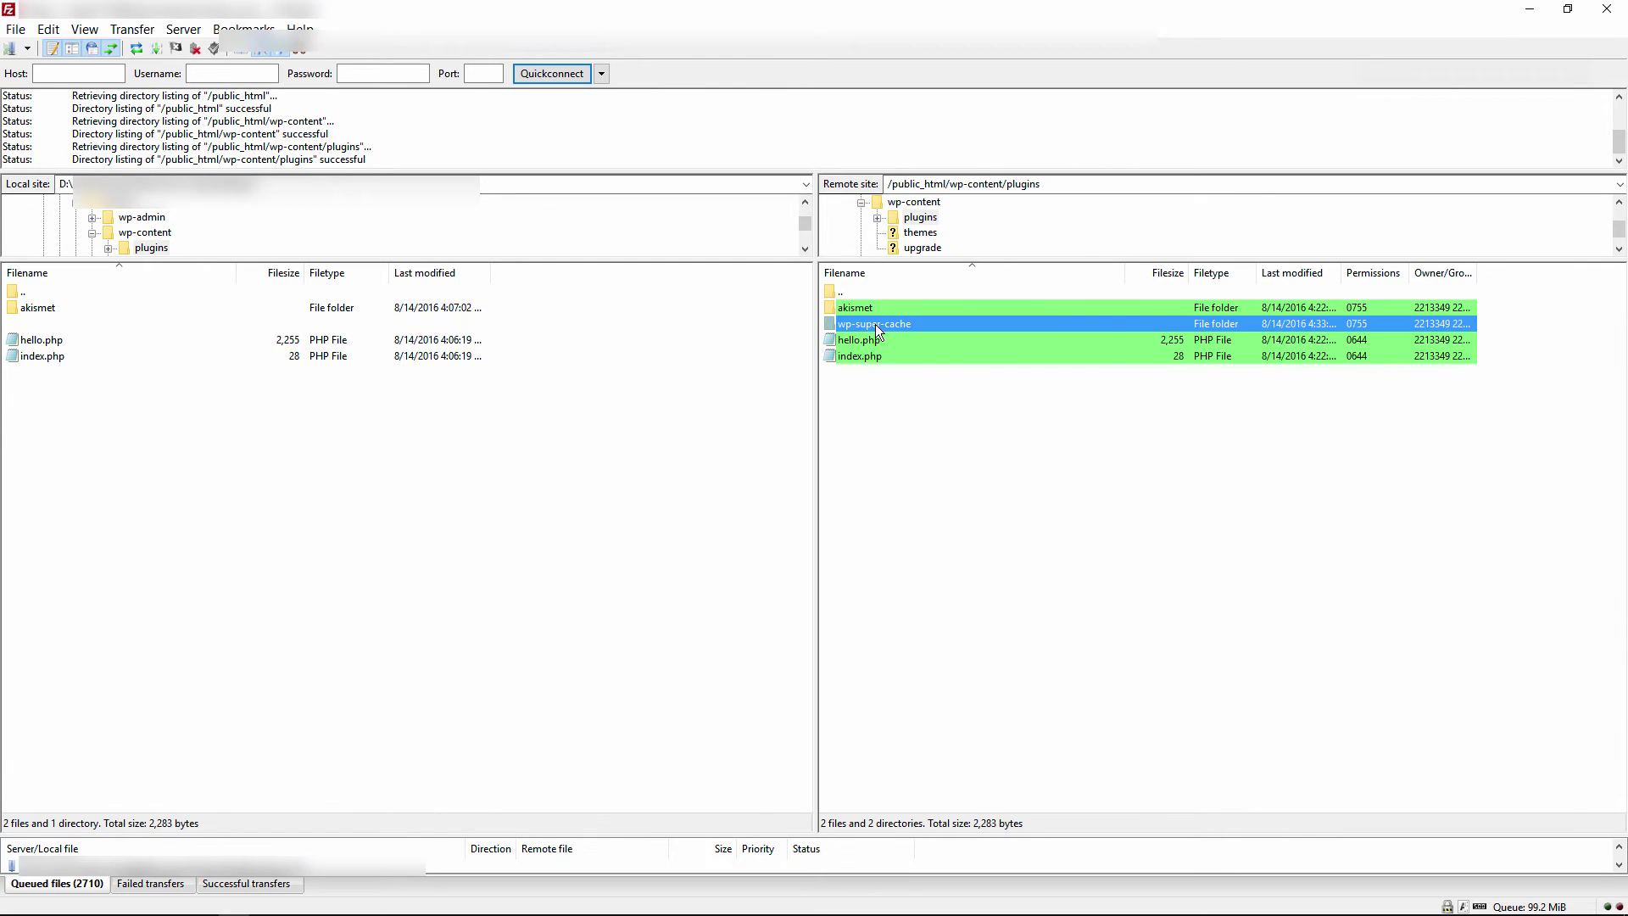
pyautogui.click(903, 332)
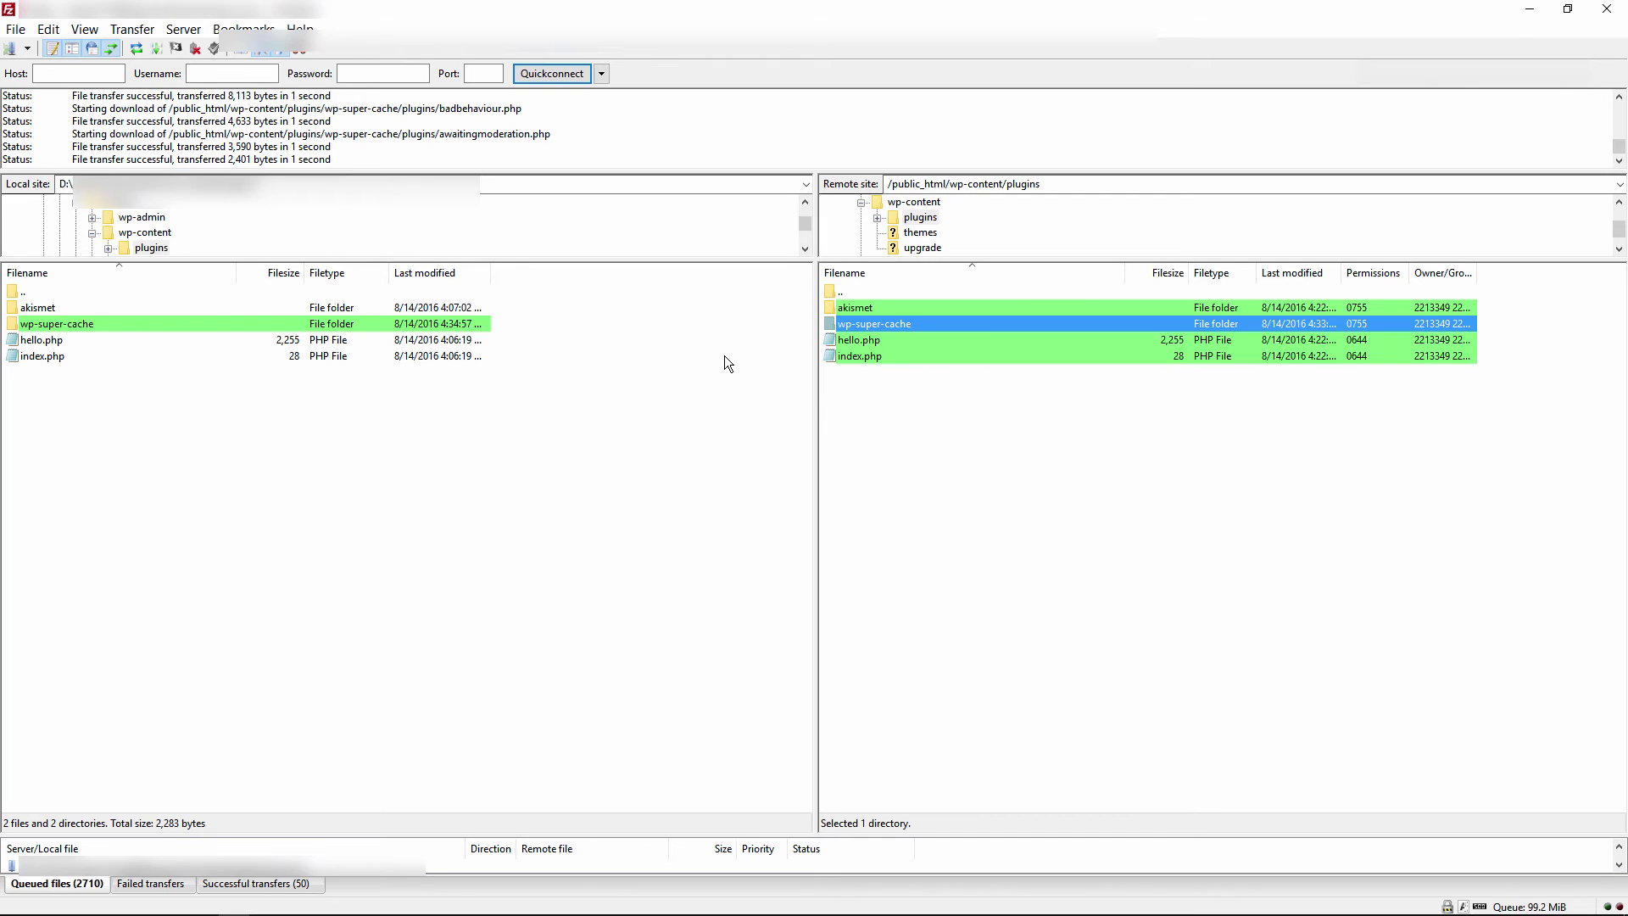
pyautogui.press('super+Tab')
pyautogui.click(975, 385)
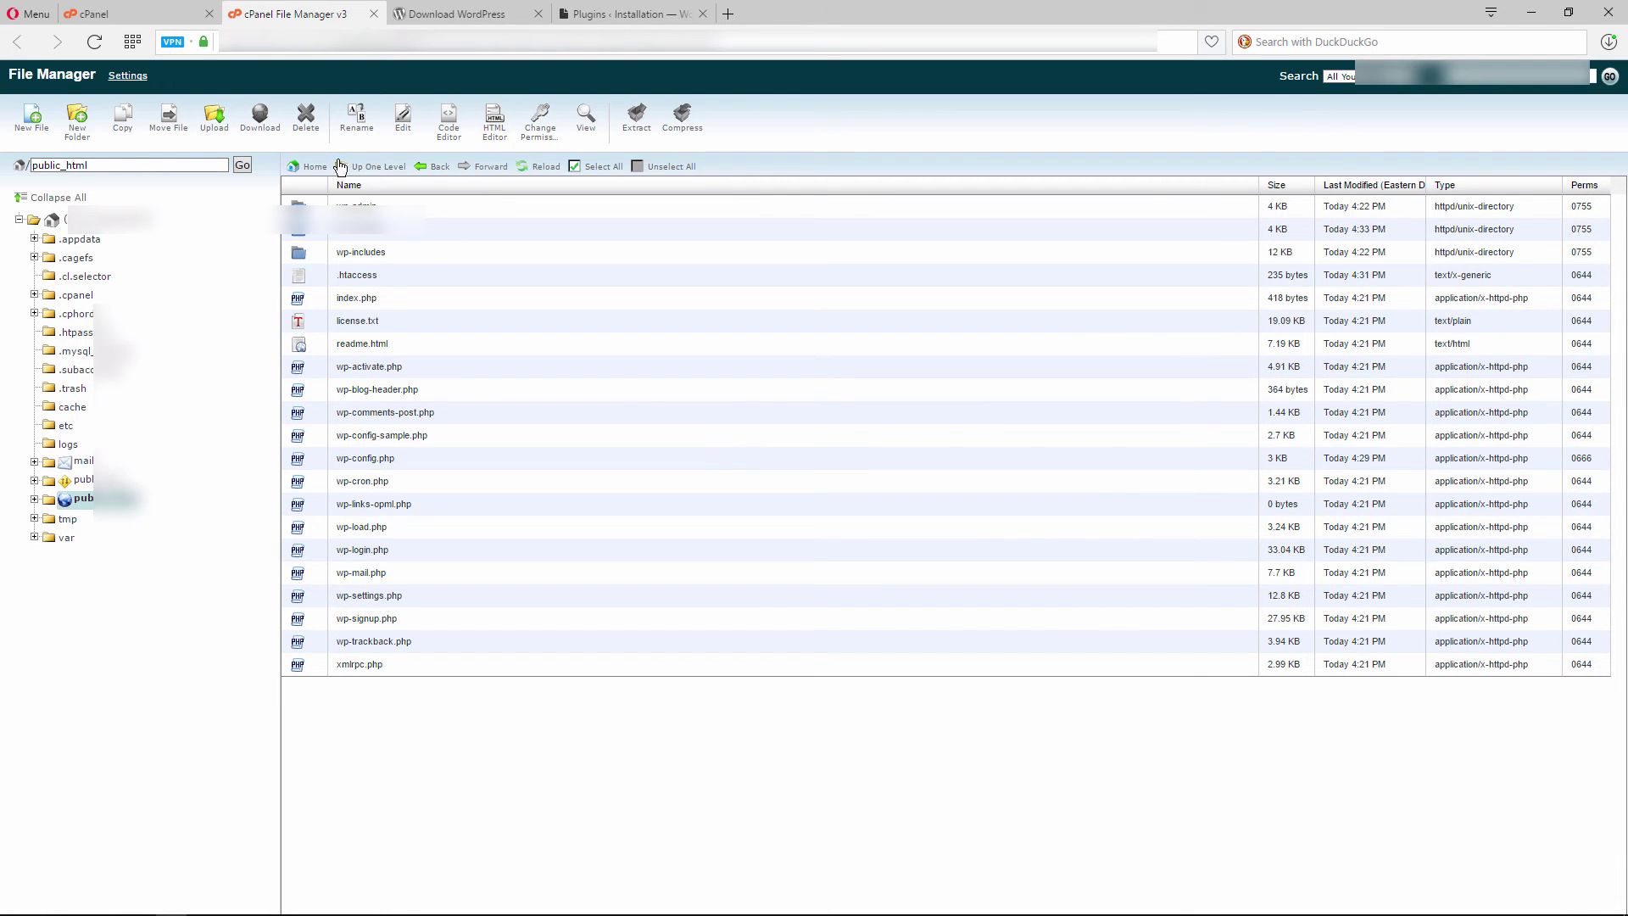
# Open phpMyAdmin from the cPanel home page and select the WordPress database
pyautogui.click(102, 13)
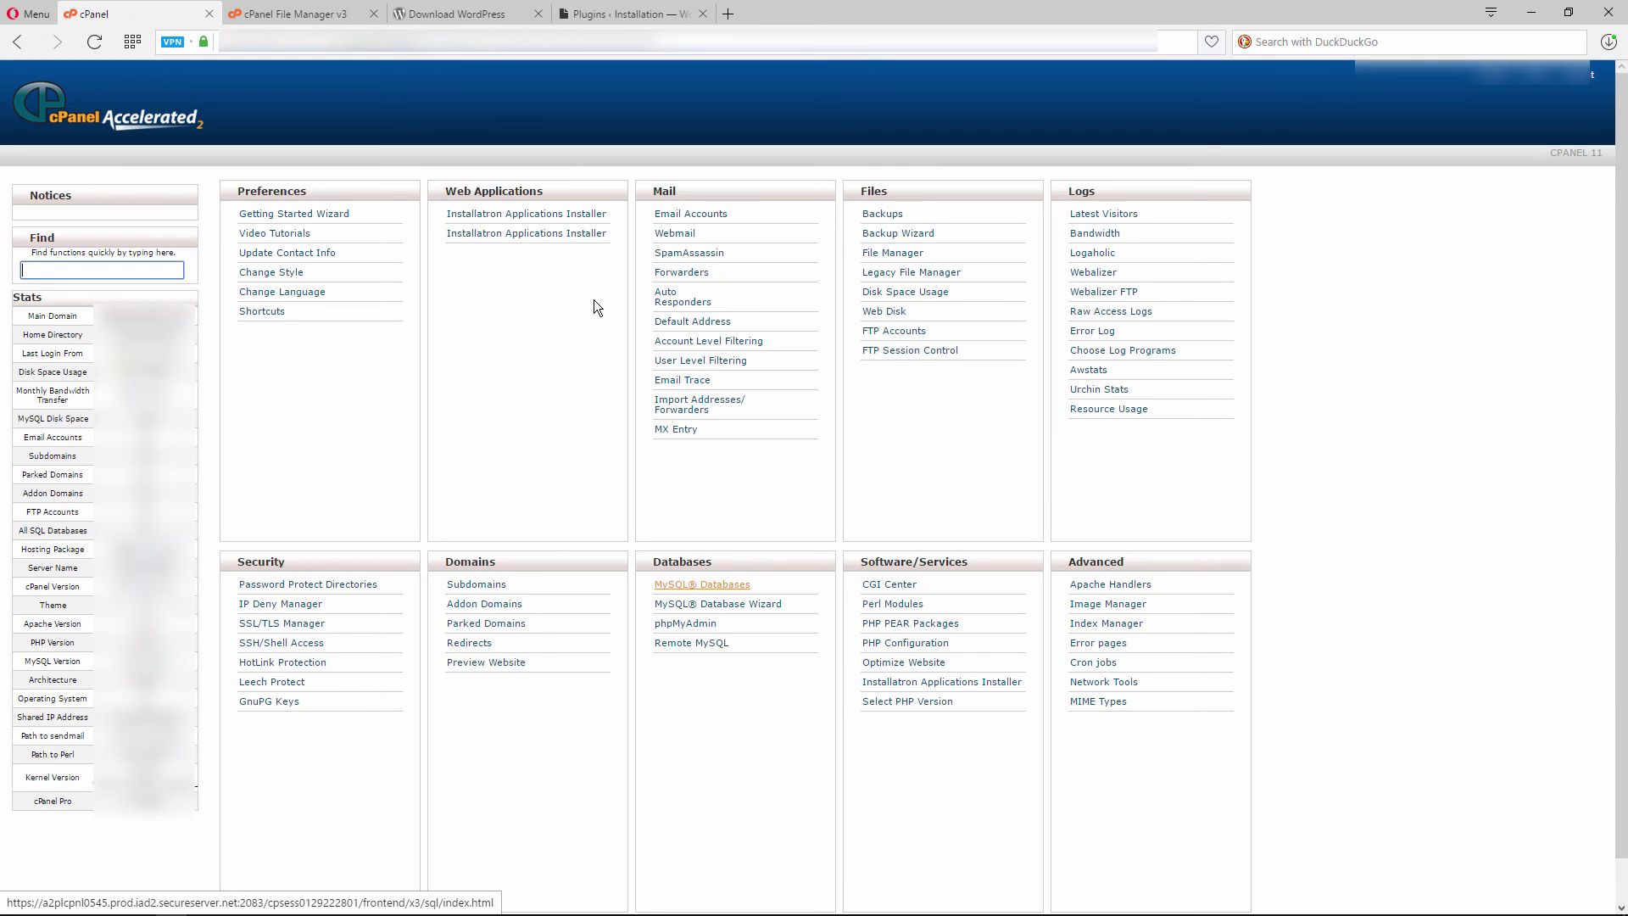
pyautogui.click(702, 624)
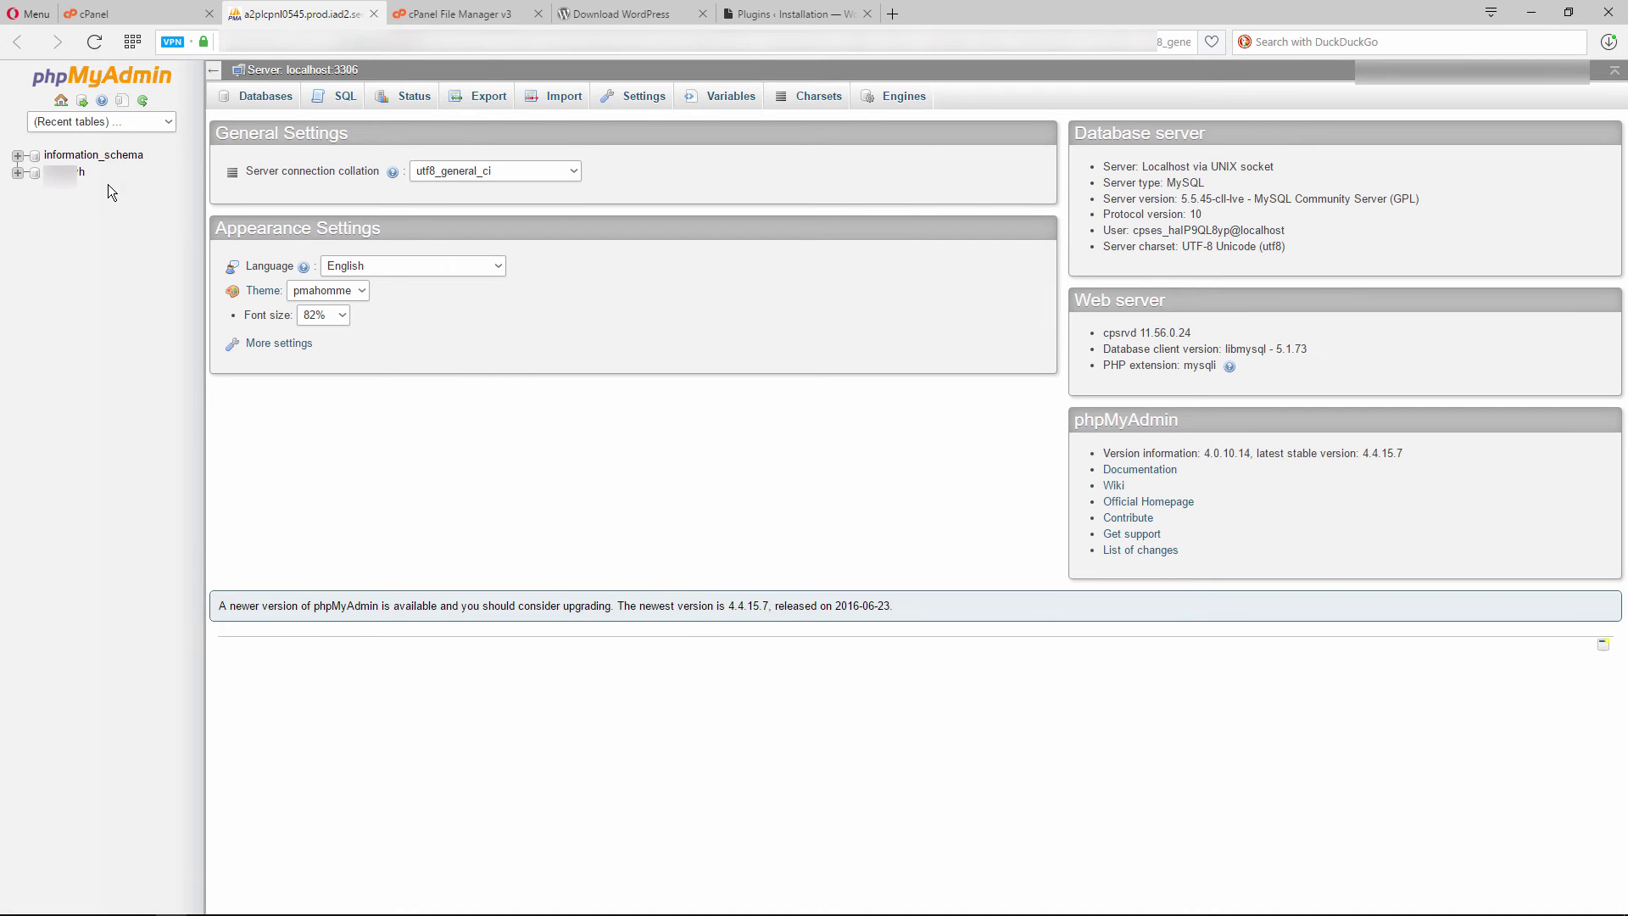
pyautogui.click(68, 172)
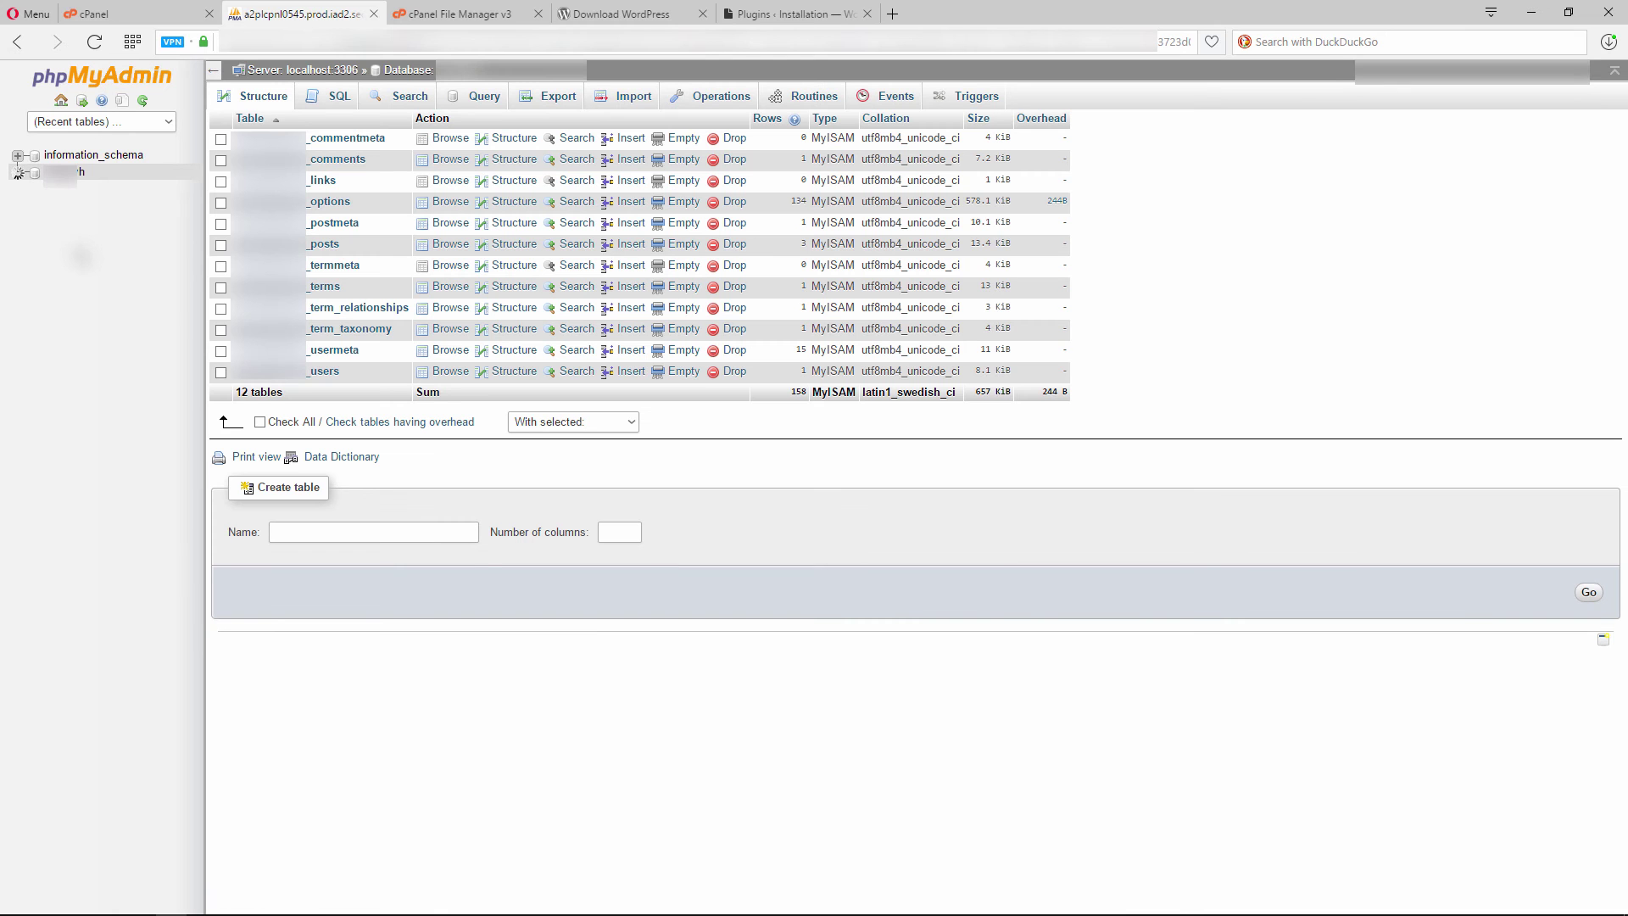
# Run a Custom export of the database with zipped compression
pyautogui.click(558, 100)
pyautogui.click(350, 255)
pyautogui.click(503, 618)
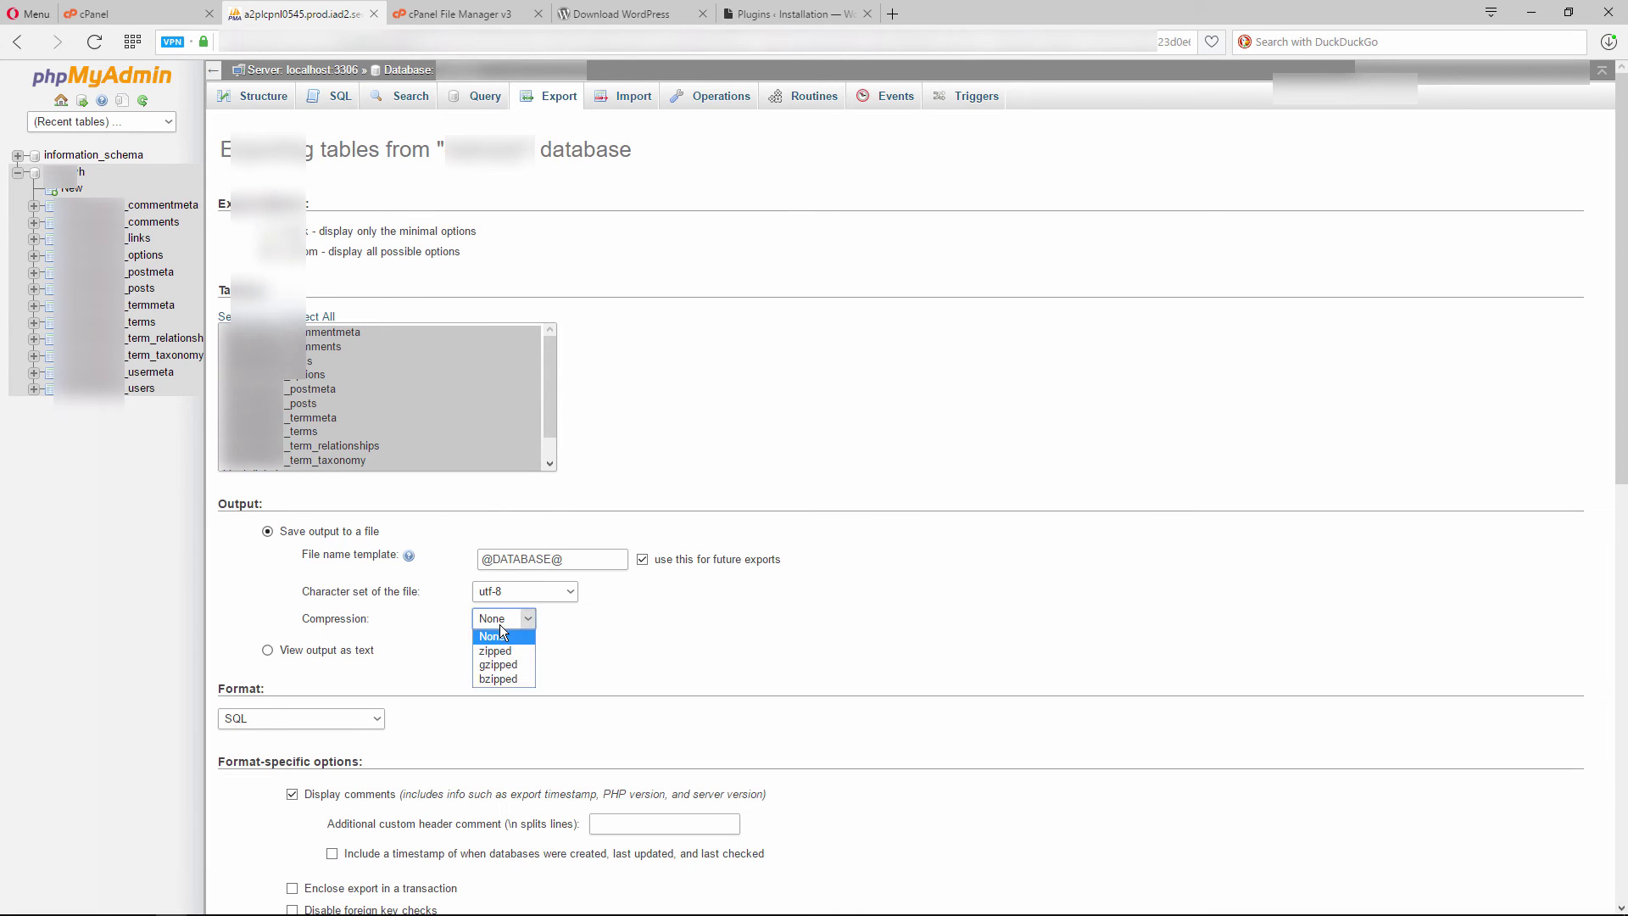
pyautogui.click(505, 643)
pyautogui.scroll(-10, 653, 643)
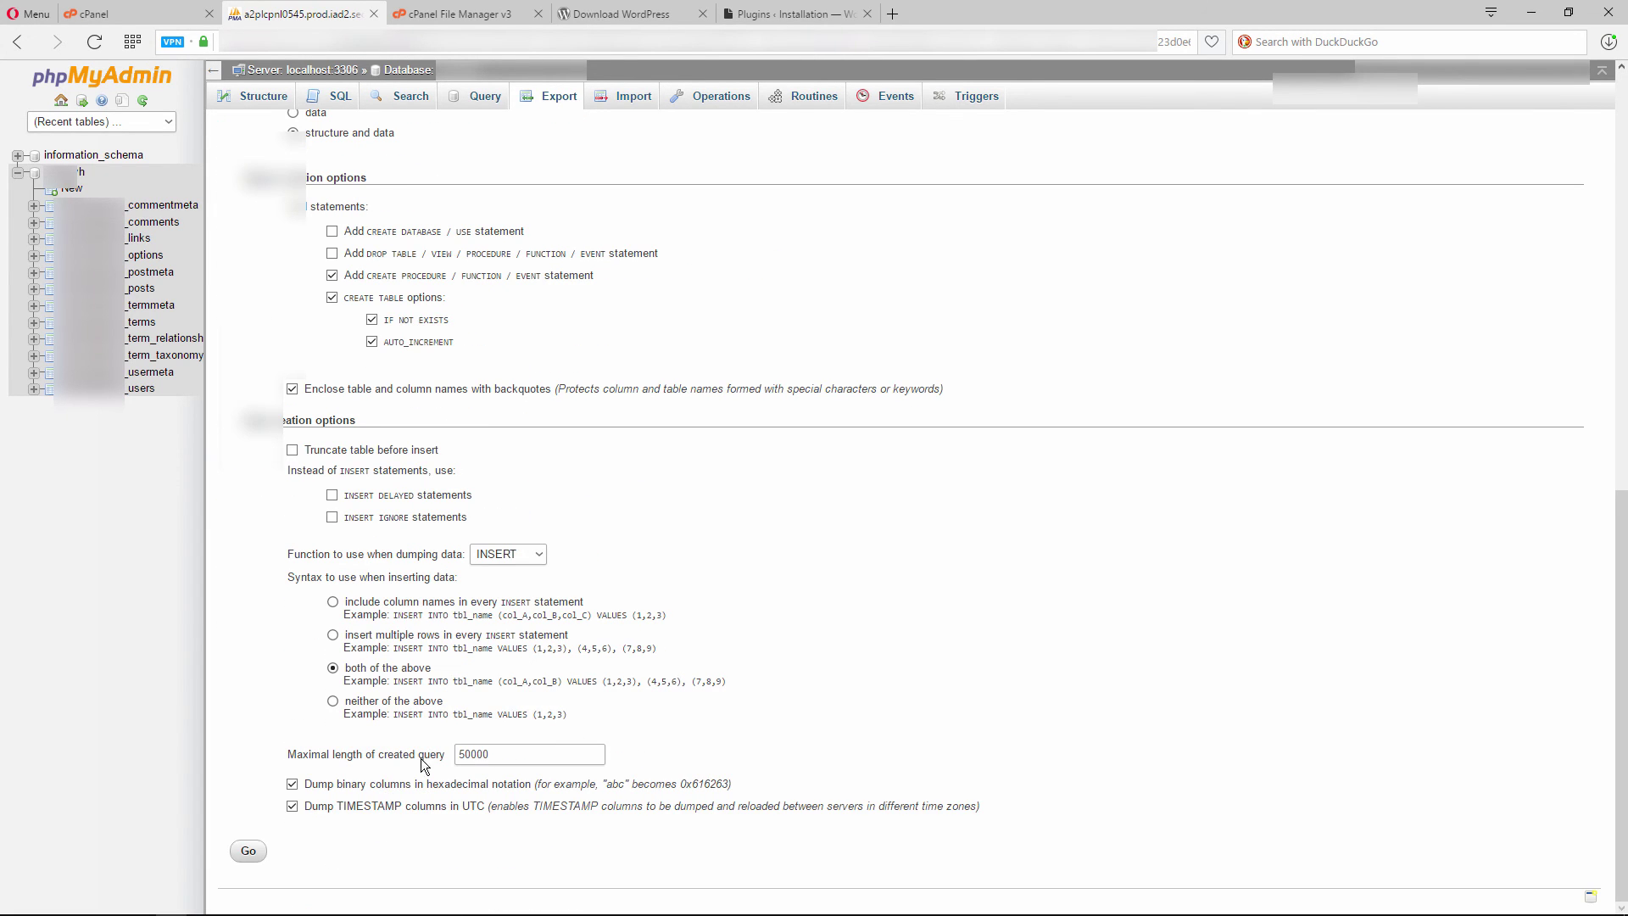
pyautogui.click(246, 852)
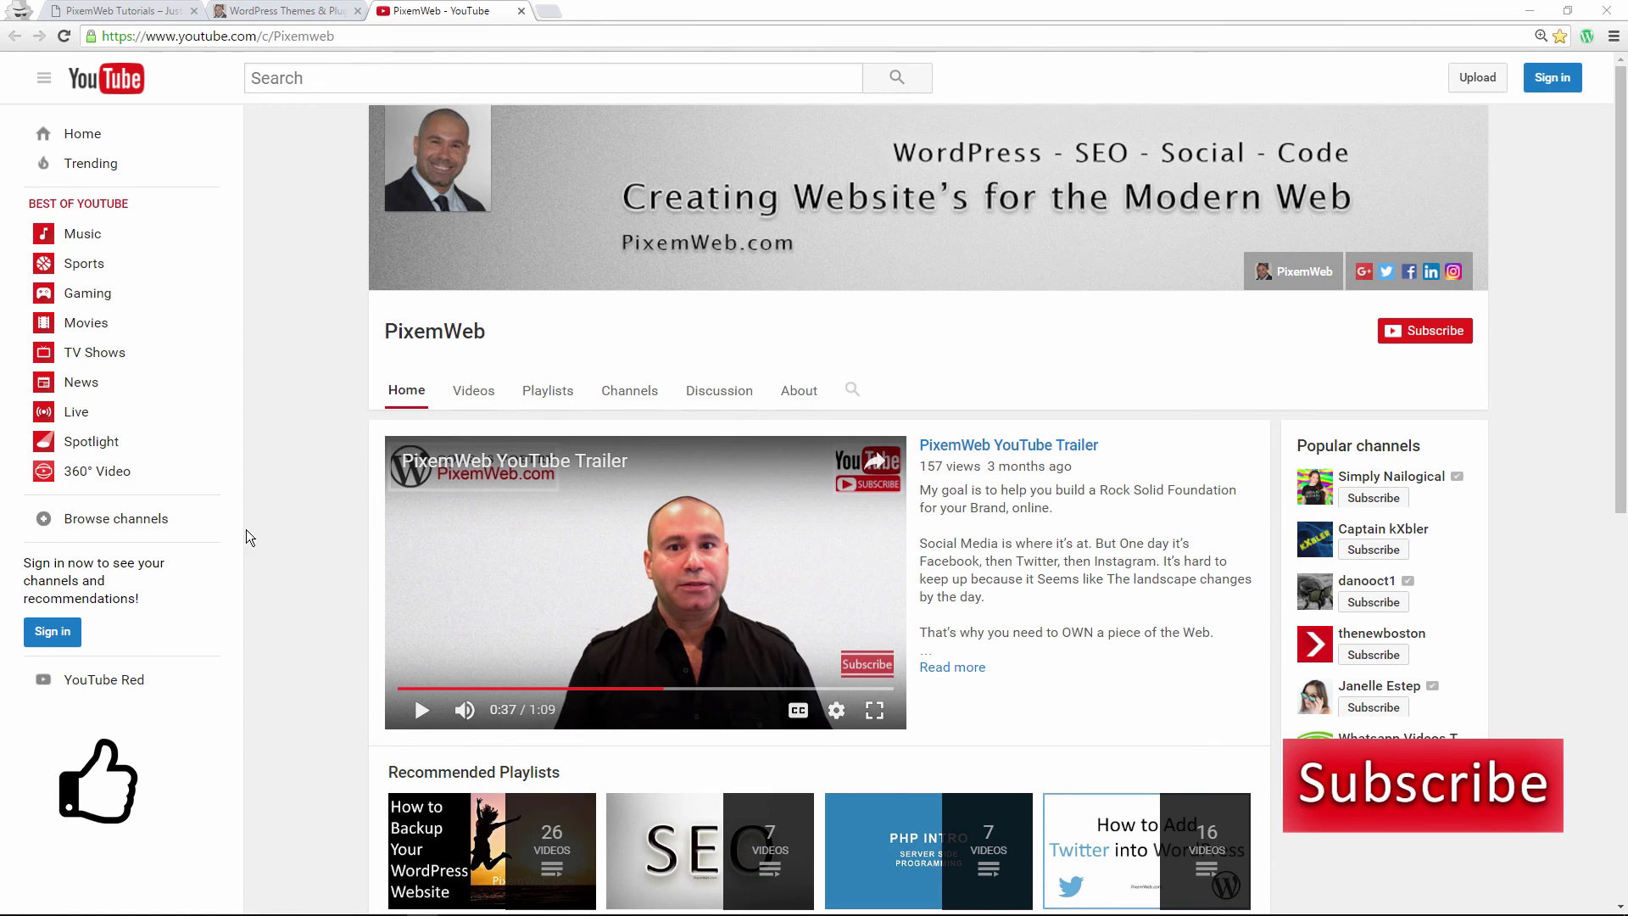
# Scroll down the PixemWeb channel page to its Recommended Playlists
pyautogui.scroll(-5, 319, 510)
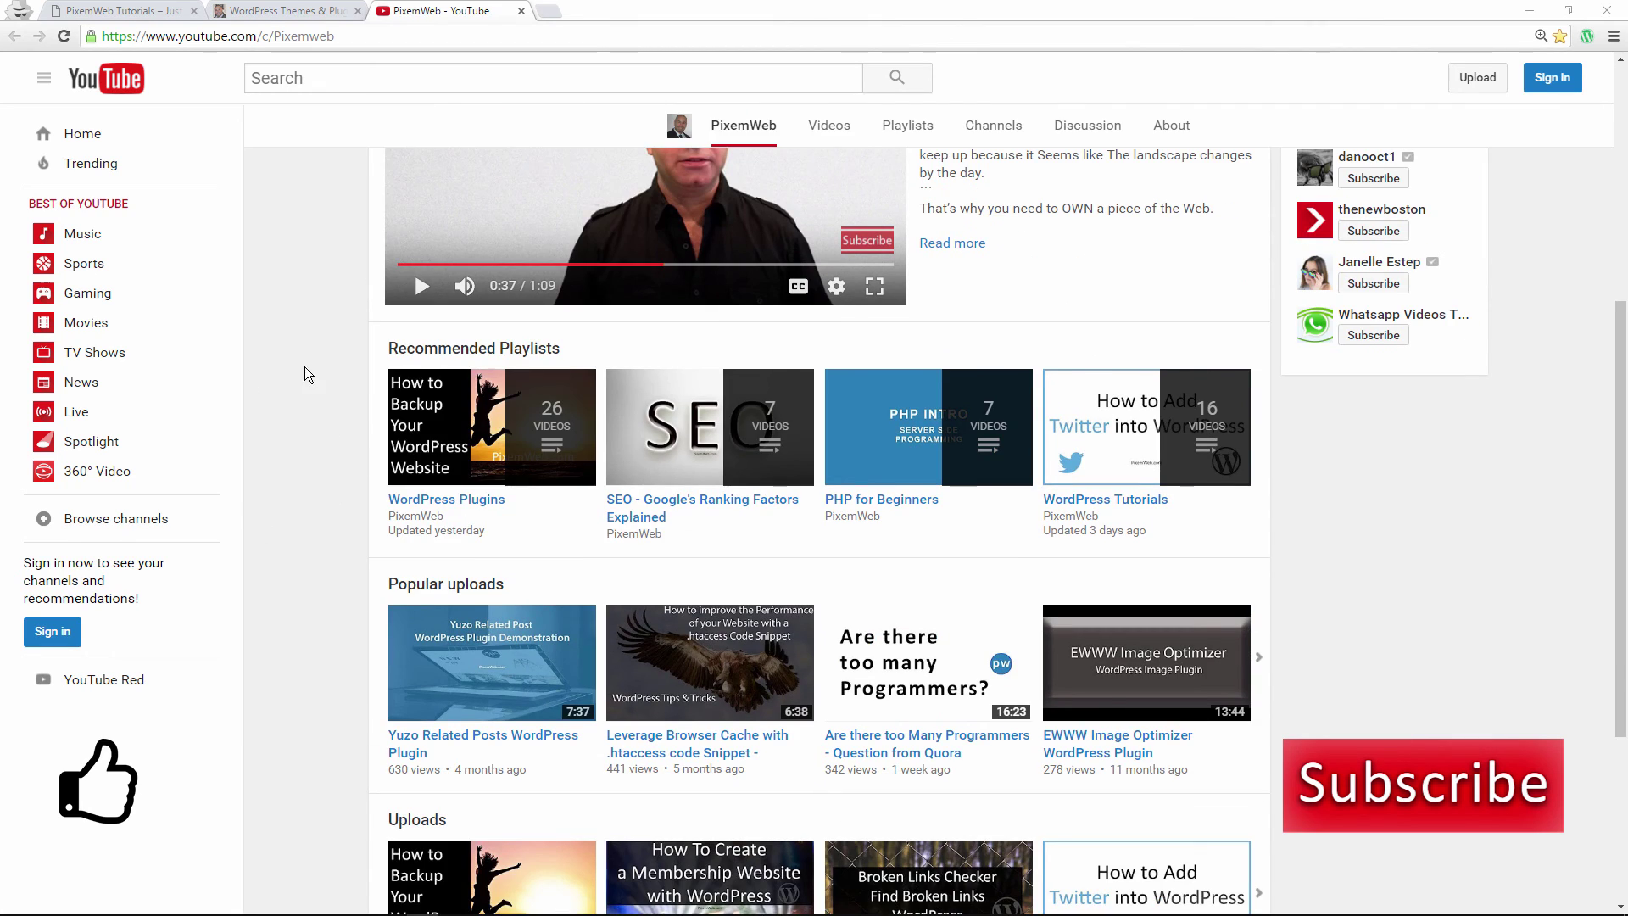